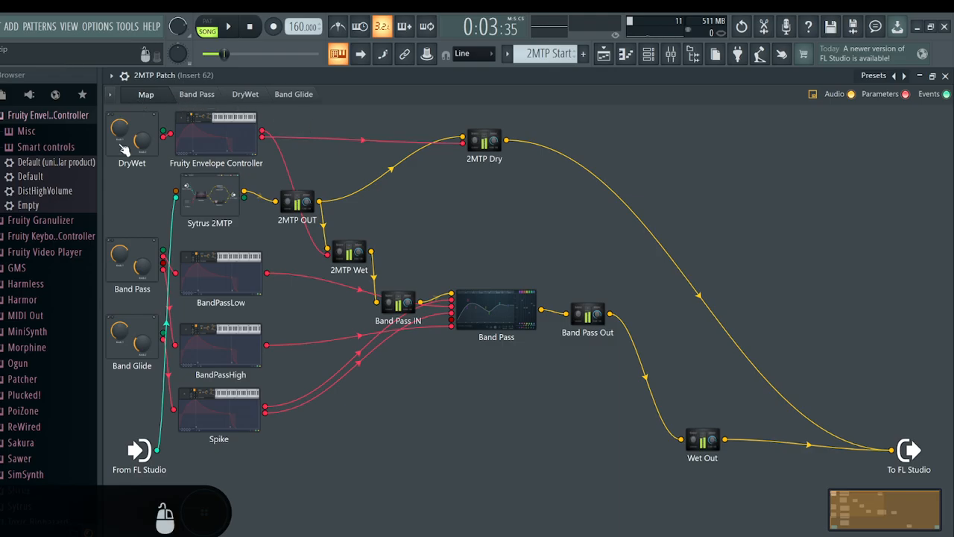
Browse the channels in the channel rack and reopen the 2MTP Patch map for a look before closing it
{"action": "left_click", "coordinate": [945, 76]}
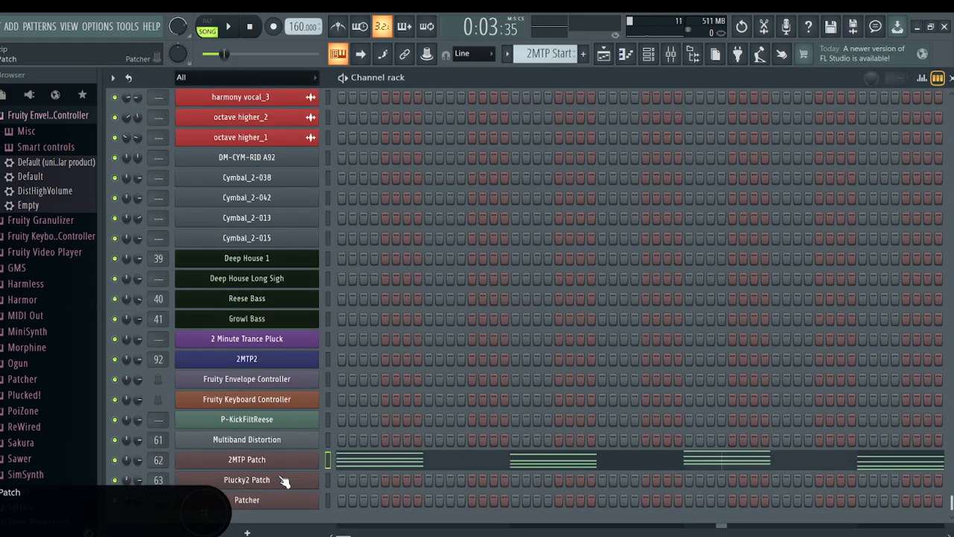
{"action": "scroll", "coordinate": [271, 447], "scroll_direction": "up", "scroll_amount": 10}
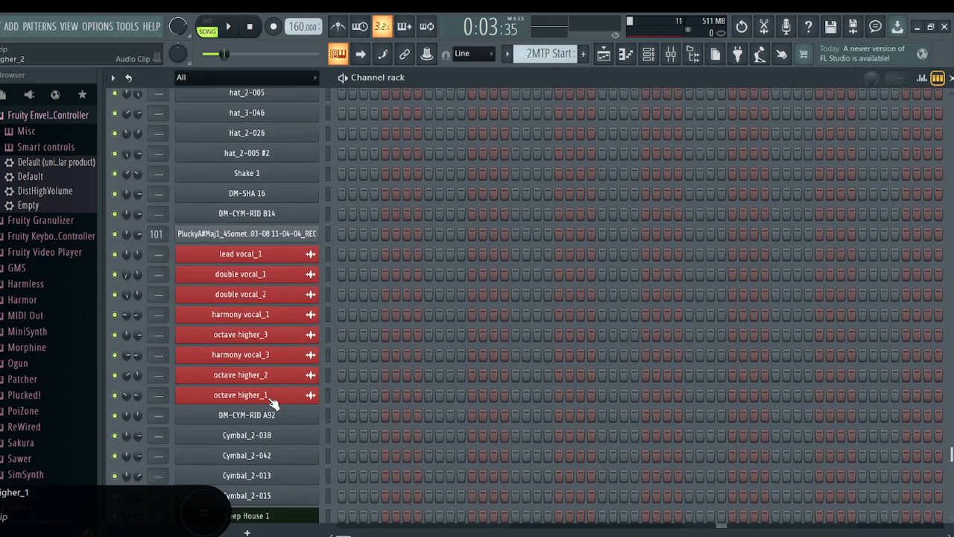
{"action": "scroll", "coordinate": [256, 273], "scroll_direction": "up", "scroll_amount": 3}
{"action": "scroll", "coordinate": [276, 273], "scroll_direction": "down", "scroll_amount": 12}
{"action": "scroll", "coordinate": [277, 335], "scroll_direction": "down", "scroll_amount": 2}
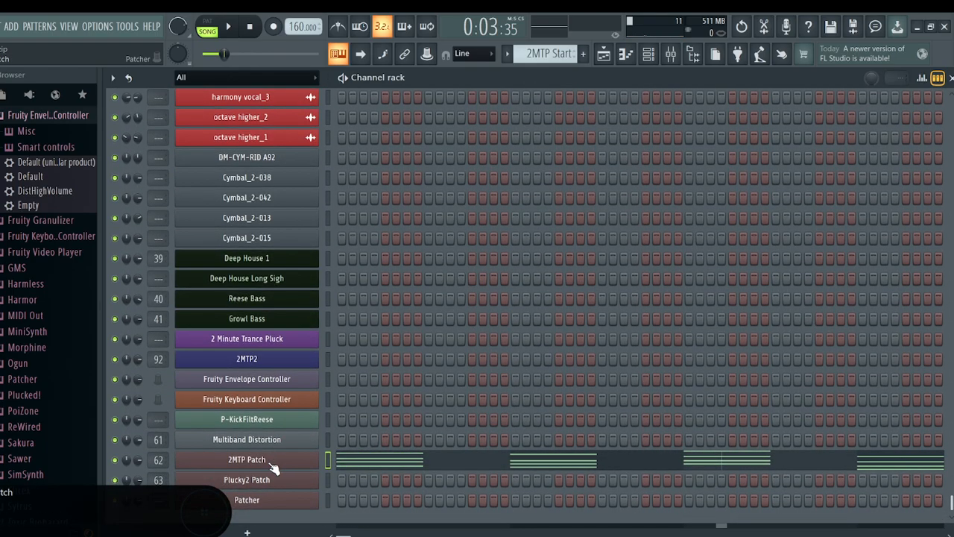
{"action": "left_click", "coordinate": [267, 459]}
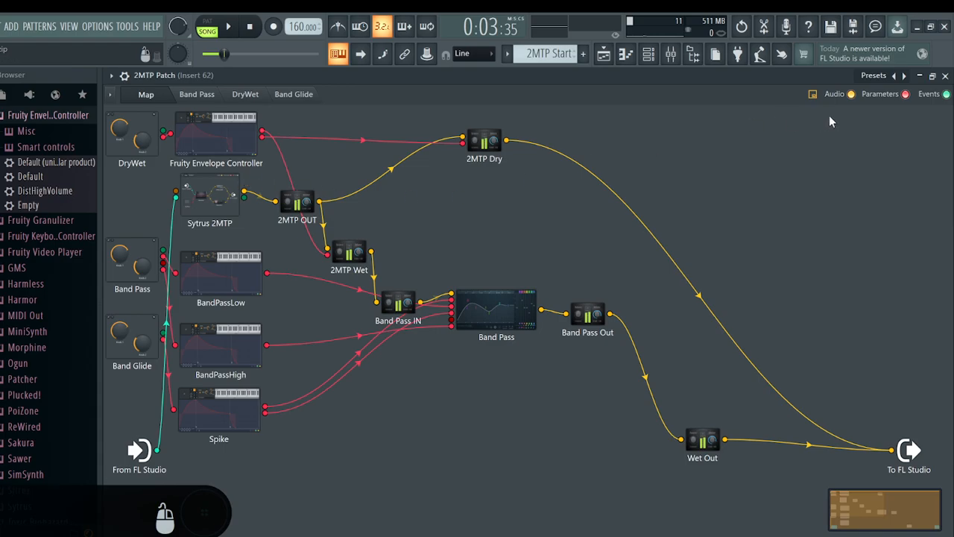
{"action": "left_click", "coordinate": [945, 76]}
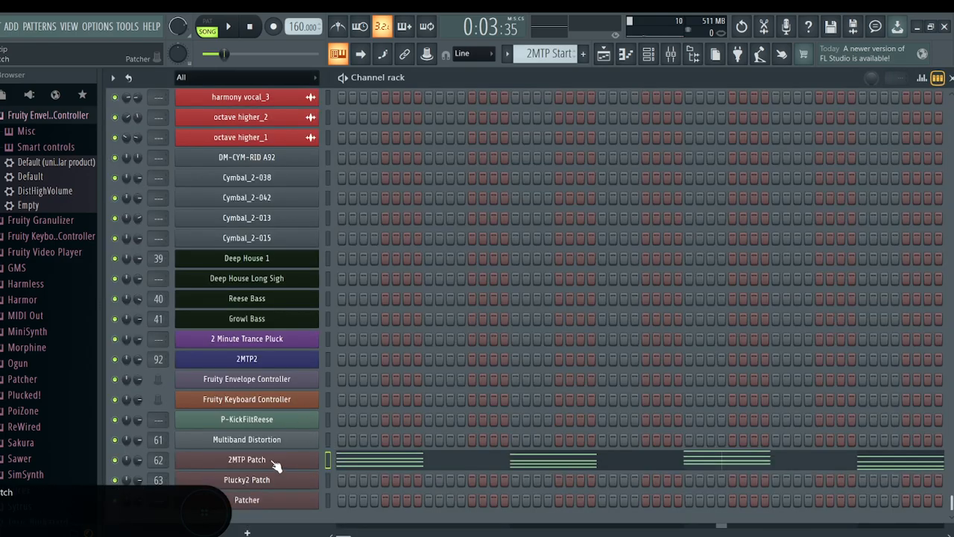
Move the 2MTP Patch channel up to the top of the channel rack, above Kick_2-013
{"action": "scroll", "coordinate": [277, 336], "scroll_direction": "up", "scroll_amount": 15}
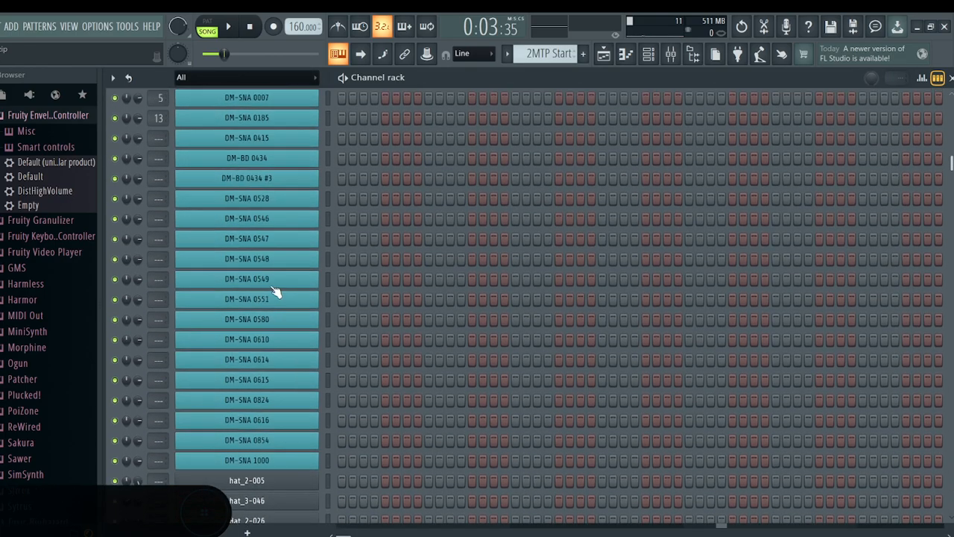
{"action": "scroll", "coordinate": [273, 336], "scroll_direction": "down", "scroll_amount": 15}
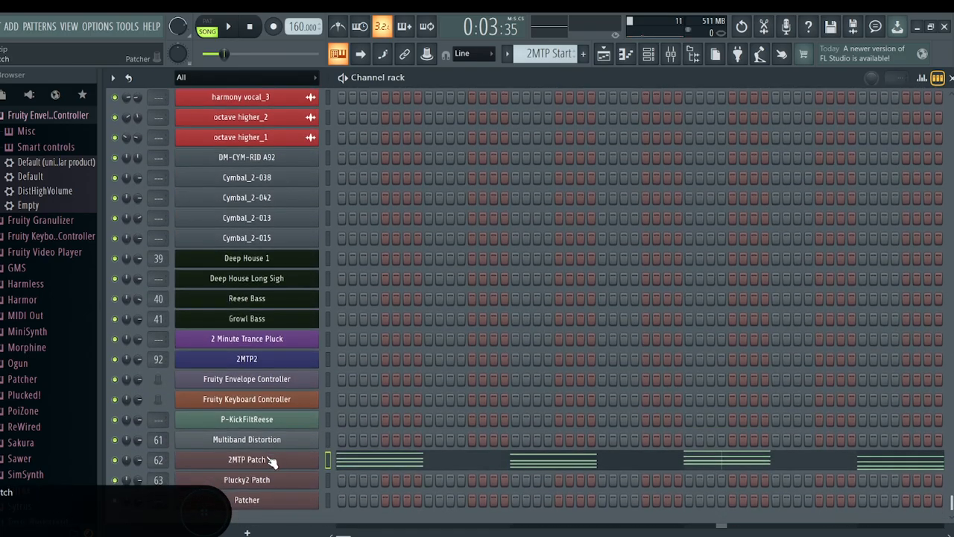
{"action": "key", "text": "alt+Up"}
{"action": "key", "text": "alt+Up"}
{"action": "key", "text": "alt+Up"}
{"action": "key", "text": "alt+Up"}
{"action": "key", "text": "alt+Up"}
{"action": "key", "text": "alt+Up"}
{"action": "key", "text": "alt+Up"}
{"action": "key", "text": "alt+Up"}
{"action": "key", "text": "alt+Up"}
{"action": "key", "text": "alt+Up"}
{"action": "key", "text": "alt+Up"}
{"action": "key", "text": "alt+Up"}
{"action": "key", "text": "alt+Up"}
{"action": "key", "text": "alt+Up"}
{"action": "key", "text": "alt+Up"}
{"action": "key", "text": "alt+Up"}
{"action": "key", "text": "alt+Up"}
{"action": "key", "text": "alt+Up"}
{"action": "key", "text": "alt+Up"}
{"action": "key", "text": "alt+Up"}
{"action": "key", "text": "alt+Up"}
{"action": "key", "text": "alt+Up"}
{"action": "key", "text": "alt+Up"}
{"action": "key", "text": "alt+Up"}
{"action": "key", "text": "alt+Up"}
{"action": "key", "text": "alt+Up"}
{"action": "key", "text": "alt+Up"}
{"action": "key", "text": "alt+Up"}
{"action": "key", "text": "alt+Up"}
{"action": "key", "text": "alt+Up"}
{"action": "key", "text": "alt+Up"}
{"action": "key", "text": "alt+Up"}
{"action": "key", "text": "alt+Up"}
{"action": "key", "text": "alt+Up"}
{"action": "key", "text": "alt+Up"}
{"action": "key", "text": "alt+Up"}
{"action": "key", "text": "alt+Up"}
{"action": "key", "text": "alt+Up"}
{"action": "key", "text": "alt+Up"}
{"action": "key", "text": "alt+Up"}
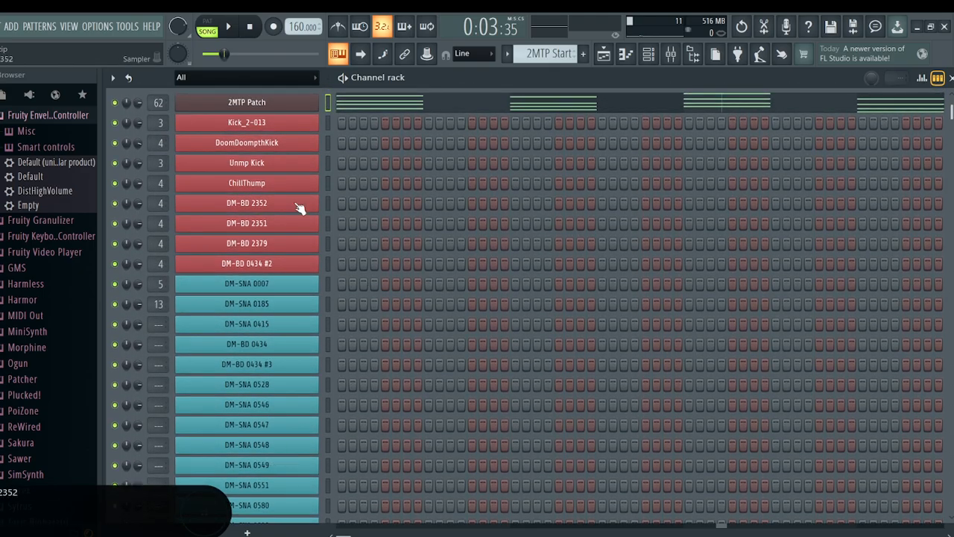
View the Plucky2 Patch map, close it, and move its channel up to directly below 2MTP Patch
{"action": "scroll", "coordinate": [235, 108], "scroll_direction": "down", "scroll_amount": 15}
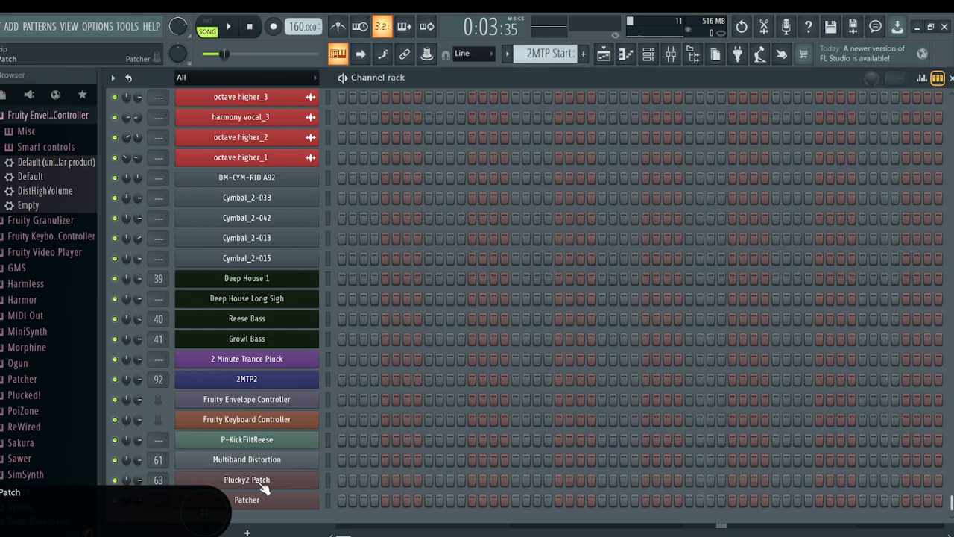
{"action": "left_click", "coordinate": [261, 480]}
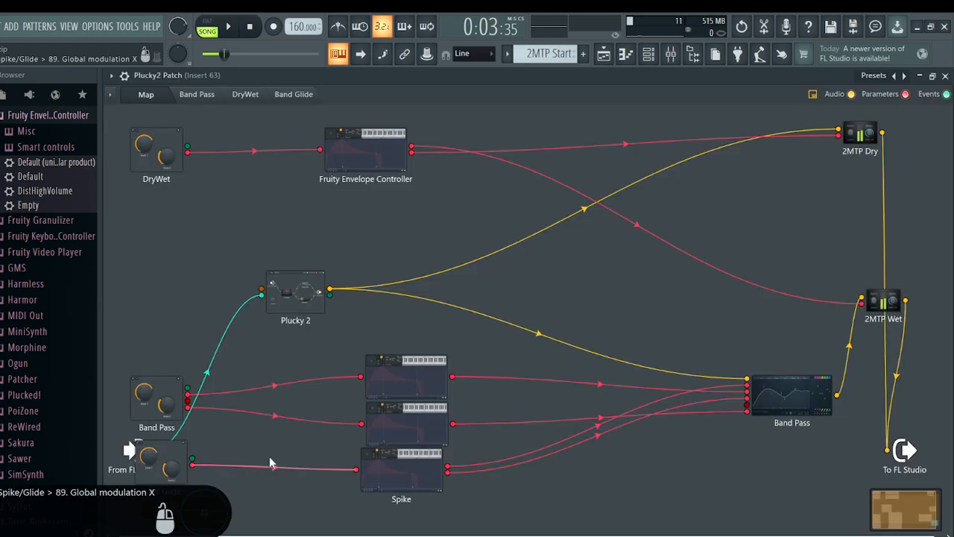
{"action": "left_click", "coordinate": [946, 76]}
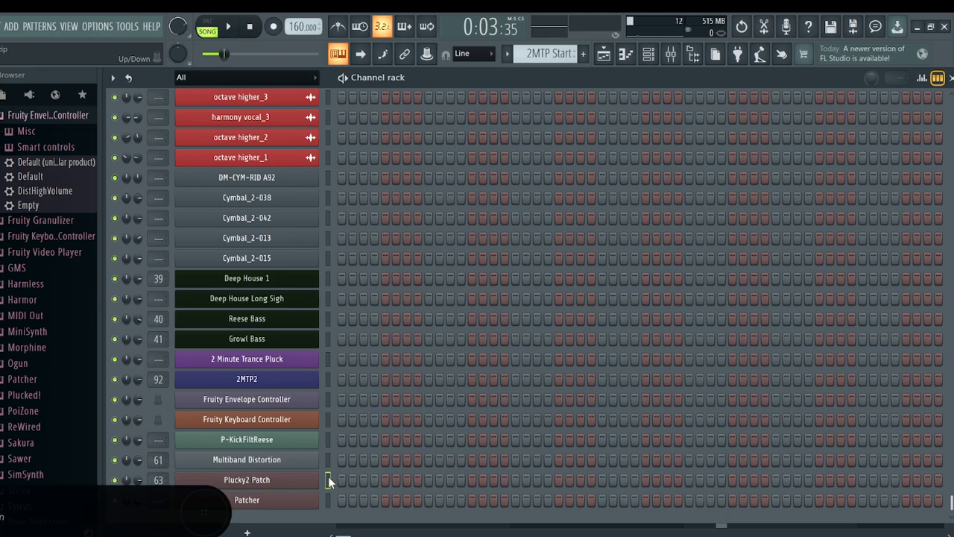
{"action": "key", "text": "alt+Up"}
{"action": "key", "text": "alt+Up"}
{"action": "key", "text": "alt+Up"}
{"action": "key", "text": "alt+Up"}
{"action": "key", "text": "alt+Up"}
{"action": "key", "text": "alt+Up"}
{"action": "key", "text": "alt+Up"}
{"action": "key", "text": "alt+Up"}
{"action": "key", "text": "alt+Up"}
{"action": "key", "text": "alt+Up"}
{"action": "key", "text": "alt+Up"}
{"action": "key", "text": "alt+Up"}
{"action": "key", "text": "alt+Up"}
{"action": "key", "text": "alt+Up"}
{"action": "key", "text": "alt+Up"}
{"action": "key", "text": "alt+Up"}
{"action": "key", "text": "alt+Up"}
{"action": "key", "text": "alt+Up"}
{"action": "key", "text": "alt+Up"}
{"action": "key", "text": "alt+Up"}
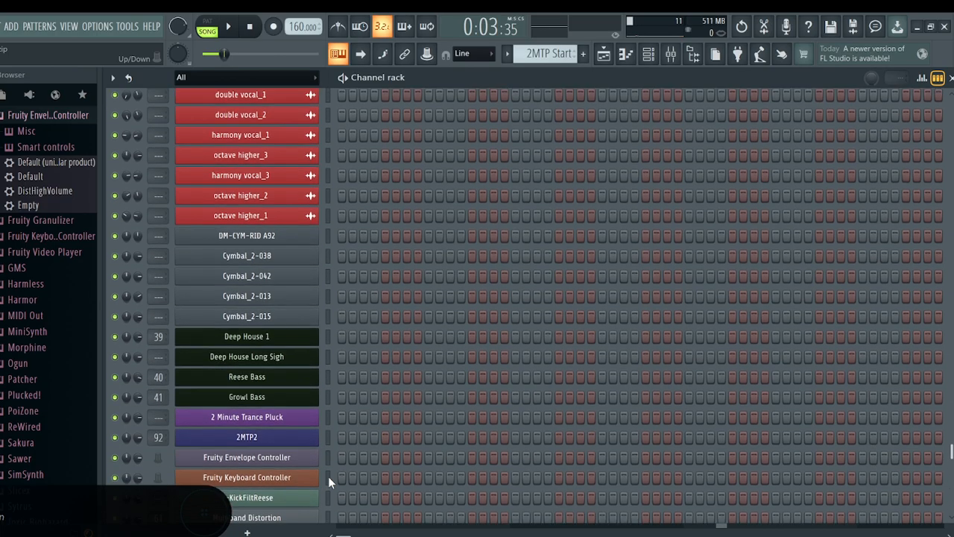
{"action": "key", "text": "alt+Up"}
{"action": "key", "text": "alt+Up"}
{"action": "key", "text": "alt+Up"}
{"action": "key", "text": "alt+Up"}
{"action": "key", "text": "alt+Up"}
{"action": "key", "text": "alt+Up"}
{"action": "key", "text": "alt+Up"}
{"action": "key", "text": "alt+Up"}
{"action": "key", "text": "alt+Up"}
{"action": "key", "text": "alt+Up"}
{"action": "key", "text": "alt+Up"}
{"action": "key", "text": "alt+Up"}
{"action": "key", "text": "alt+Up"}
{"action": "key", "text": "alt+Up"}
{"action": "key", "text": "alt+Up"}
{"action": "key", "text": "alt+Up"}
{"action": "key", "text": "alt+Up"}
{"action": "key", "text": "alt+Up"}
{"action": "key", "text": "alt+Up"}
{"action": "key", "text": "alt+Up"}
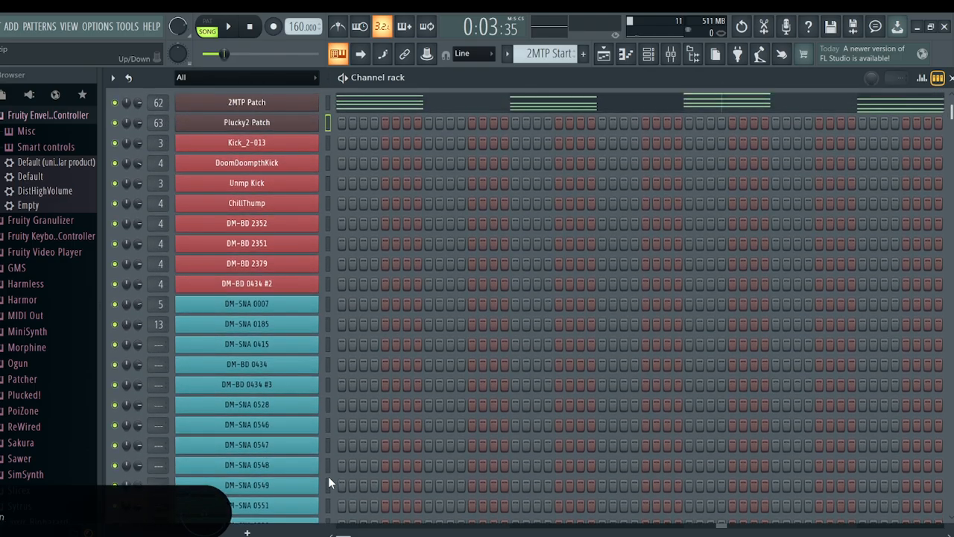
Open the 2 Minute Trance Pluck synth, audition notes on its keyboard, and close it
{"action": "scroll", "coordinate": [297, 213], "scroll_direction": "down", "scroll_amount": 20}
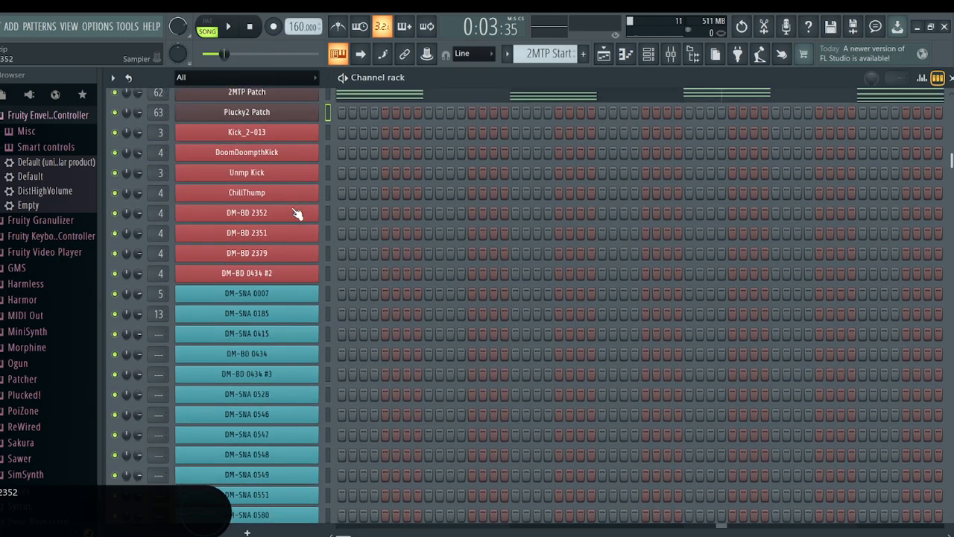
{"action": "scroll", "coordinate": [283, 341], "scroll_direction": "up", "scroll_amount": 20}
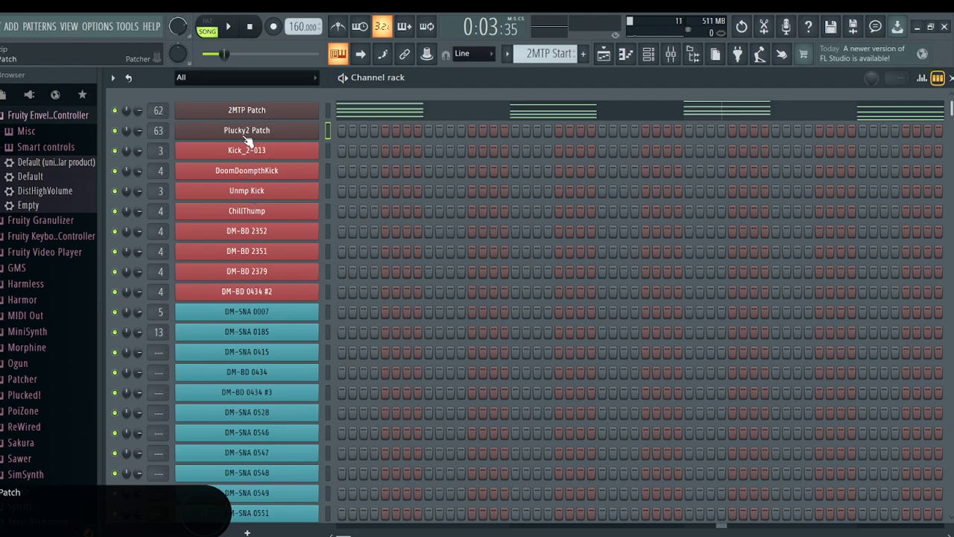
{"action": "scroll", "coordinate": [214, 366], "scroll_direction": "down", "scroll_amount": 20}
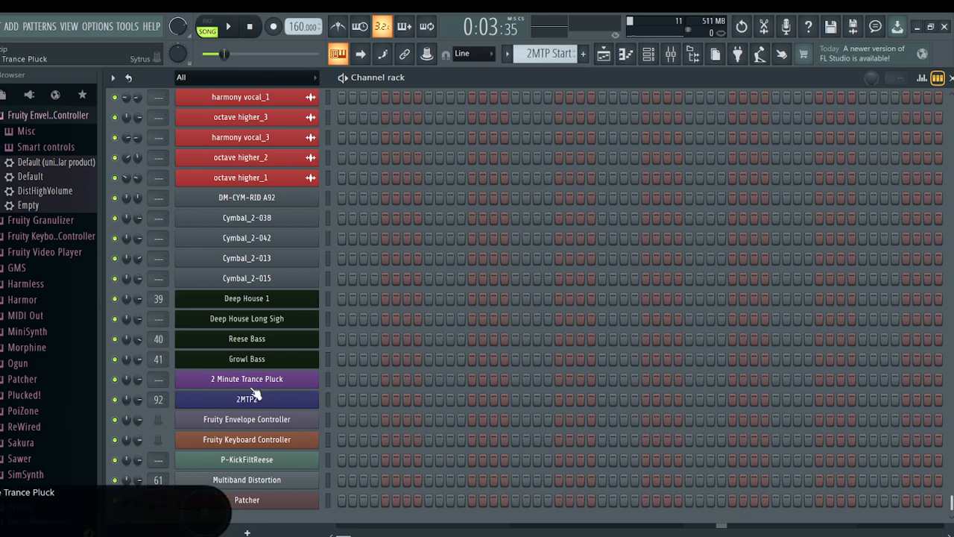
{"action": "left_click", "coordinate": [251, 386]}
{"action": "left_click_drag", "start_coordinate": [336, 446], "coordinate": [406, 448]}
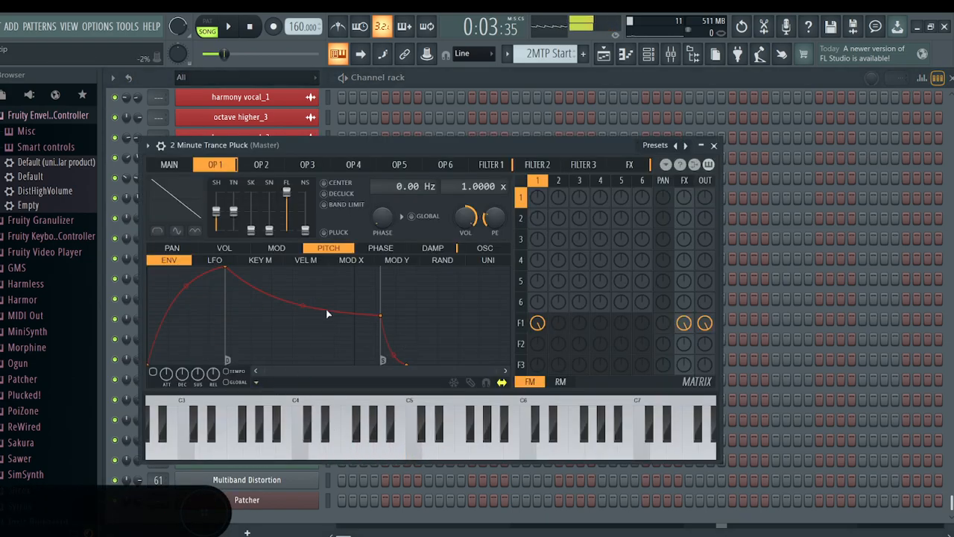
{"action": "left_click", "coordinate": [714, 146]}
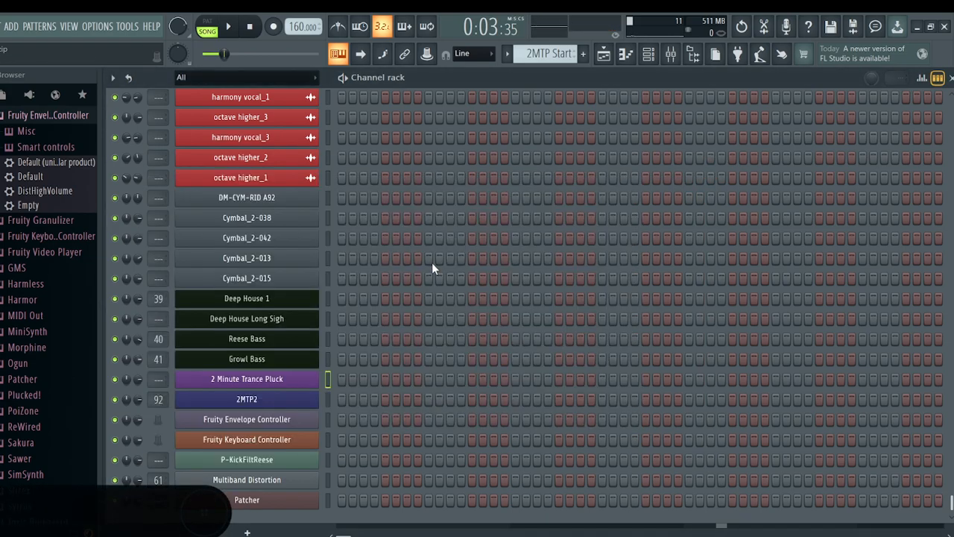
Open 2MTP Patch to view the Sytrus 2MTP module within its map, and close the patch
{"action": "scroll", "coordinate": [297, 422], "scroll_direction": "up", "scroll_amount": 5}
{"action": "scroll", "coordinate": [297, 422], "scroll_direction": "up", "scroll_amount": 5}
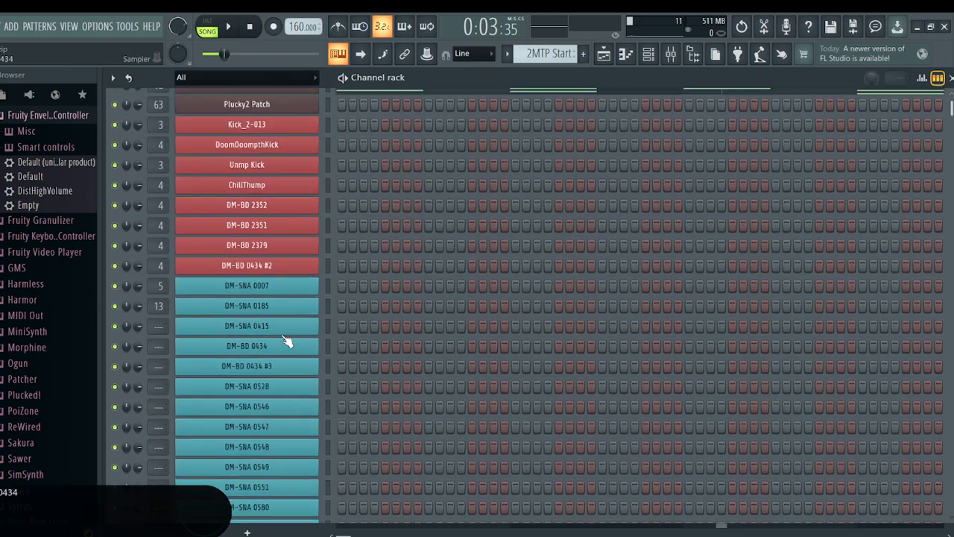
{"action": "left_click", "coordinate": [231, 112]}
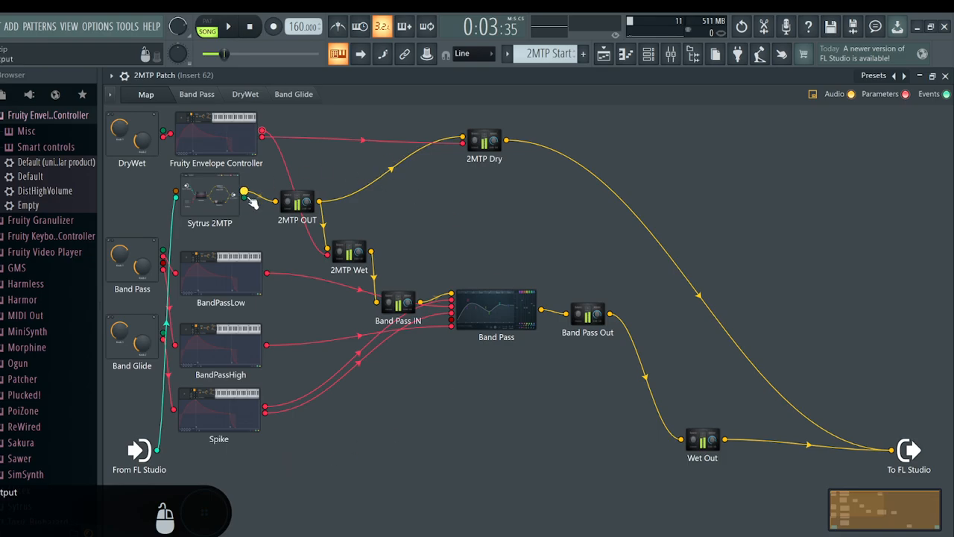
{"action": "left_click", "coordinate": [945, 76]}
{"action": "scroll", "coordinate": [273, 336], "scroll_direction": "down", "scroll_amount": 10}
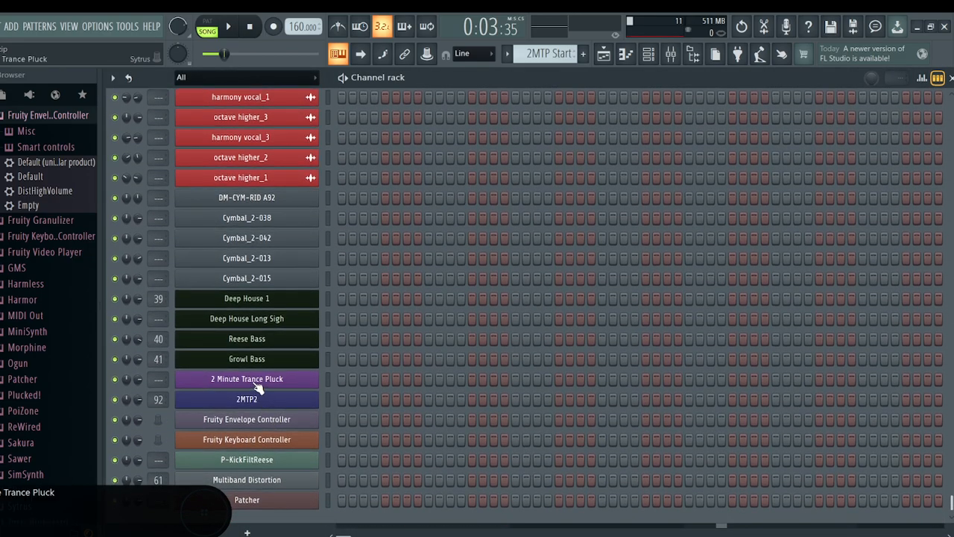
Review the operator and main pages of the 2 Minute Trance Pluck synth, play a note, and close it
{"action": "left_click", "coordinate": [258, 382]}
{"action": "mouse_move", "coordinate": [265, 145]}
{"action": "left_mouse_down"}
{"action": "mouse_move", "coordinate": [343, 121]}
{"action": "mouse_move", "coordinate": [259, 150]}
{"action": "left_mouse_up"}
{"action": "left_click", "coordinate": [294, 444]}
{"action": "left_click", "coordinate": [266, 171]}
{"action": "left_click", "coordinate": [294, 171]}
{"action": "left_click", "coordinate": [261, 172]}
{"action": "left_click", "coordinate": [206, 172]}
{"action": "left_click", "coordinate": [172, 172]}
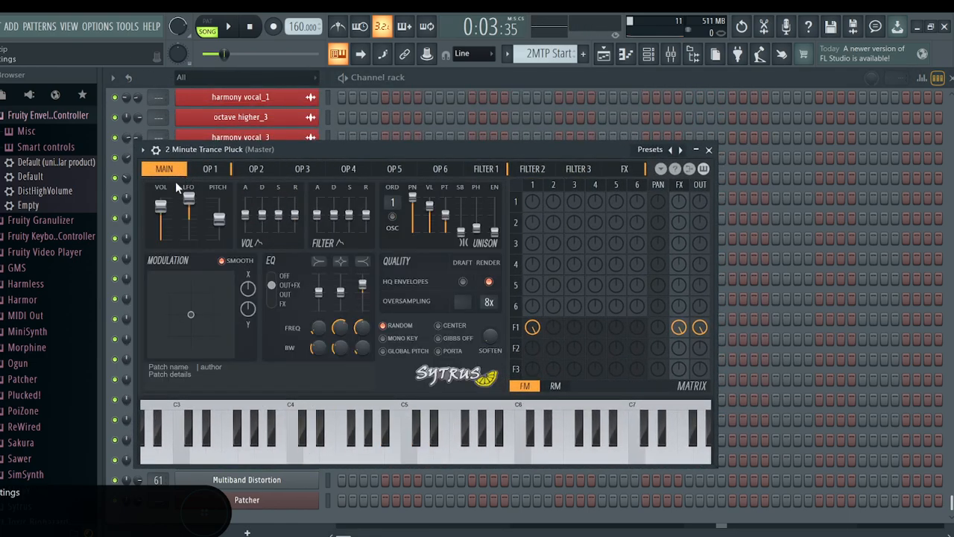
{"action": "left_click", "coordinate": [710, 150]}
Open 2MTP Patch and inspect the curve of its Band Pass equalizer
{"action": "scroll", "coordinate": [272, 413], "scroll_direction": "up", "scroll_amount": 10}
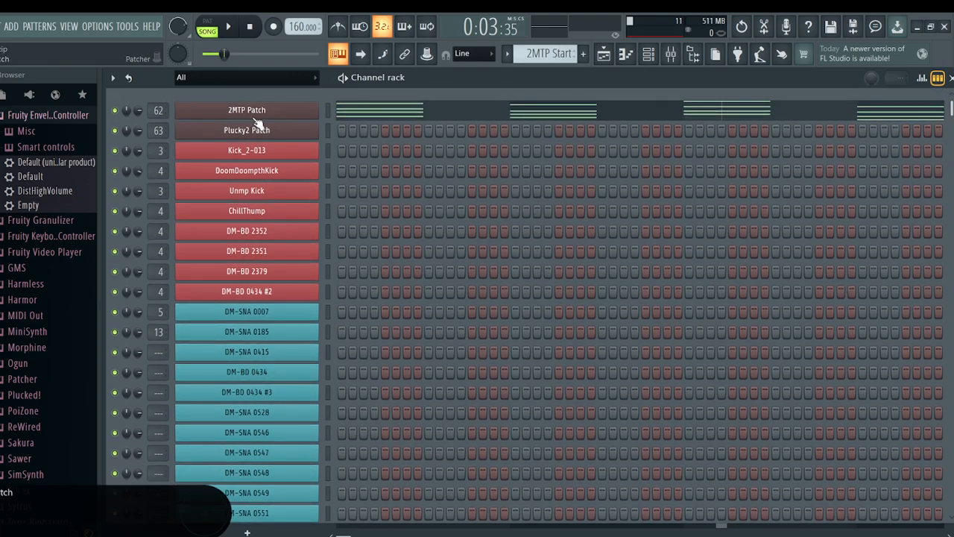
{"action": "left_click", "coordinate": [256, 112]}
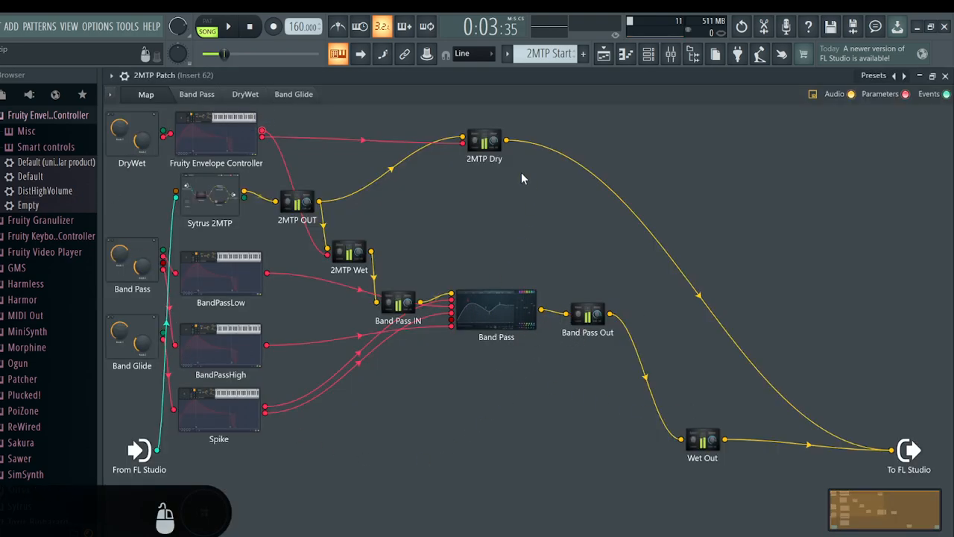
{"action": "left_click", "coordinate": [503, 307]}
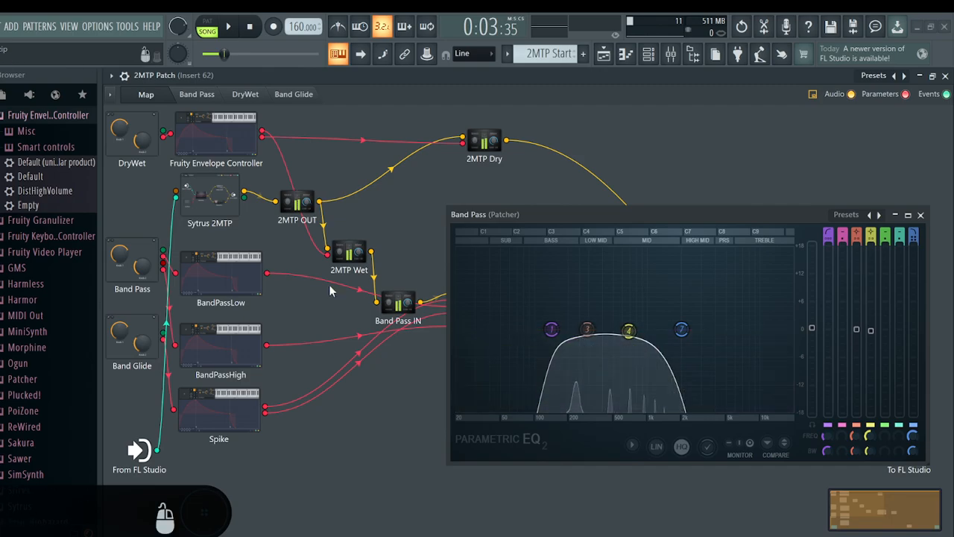
{"action": "left_click", "coordinate": [920, 214]}
Shift the BandPassLow, BandPassHigh and Spike modules slightly right in the patch map, away from the Band Pass and Band Glide controls
{"action": "left_click_drag", "start_coordinate": [215, 287], "coordinate": [230, 290]}
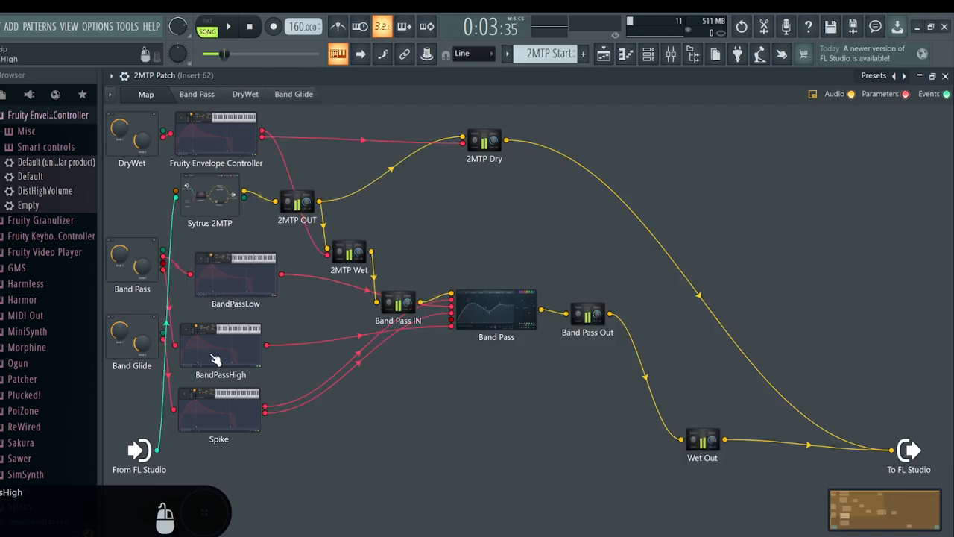
{"action": "left_click_drag", "start_coordinate": [215, 358], "coordinate": [233, 358]}
{"action": "left_click_drag", "start_coordinate": [222, 417], "coordinate": [246, 413]}
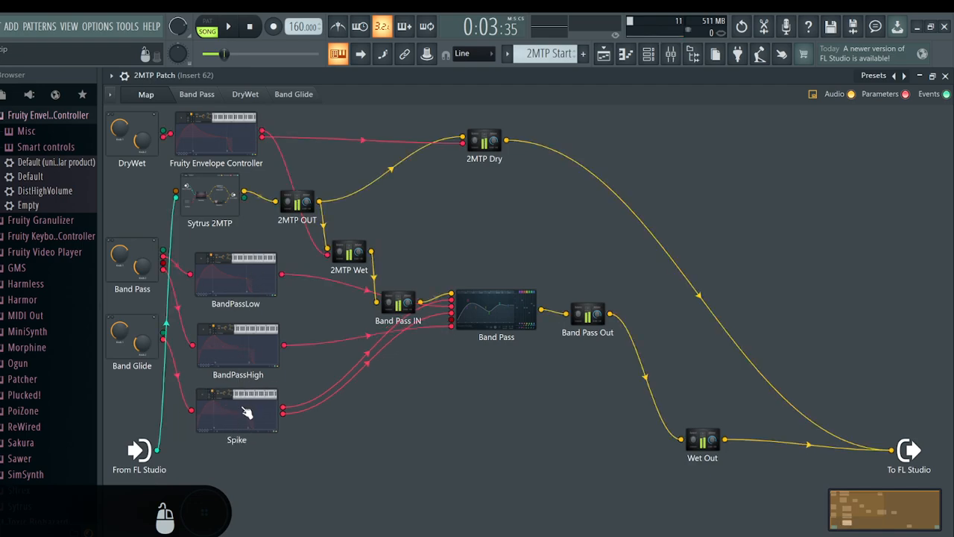
Inspect the Spike controller's Modulation X mapping curve and the Band Glide control surface, and close the patch
{"action": "double_click", "coordinate": [256, 408]}
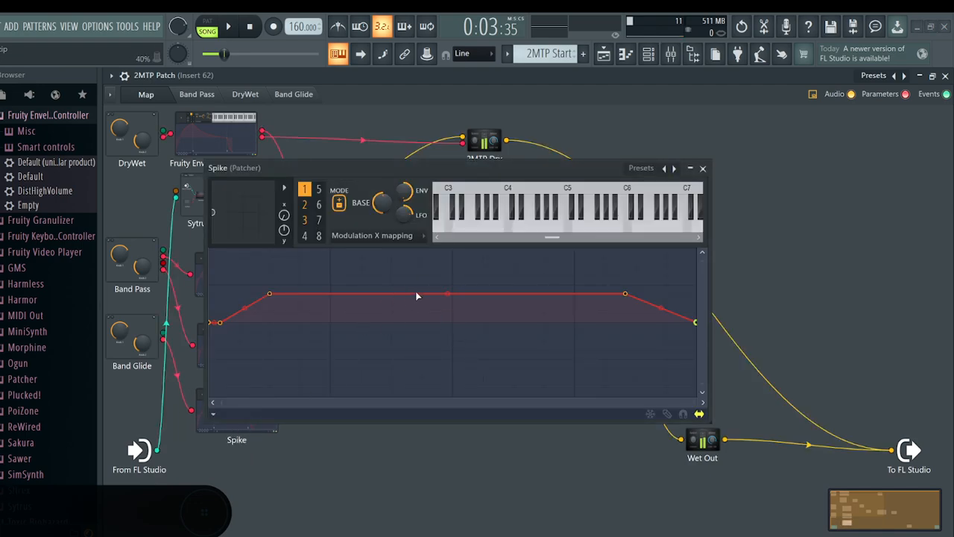
{"action": "left_click", "coordinate": [703, 168]}
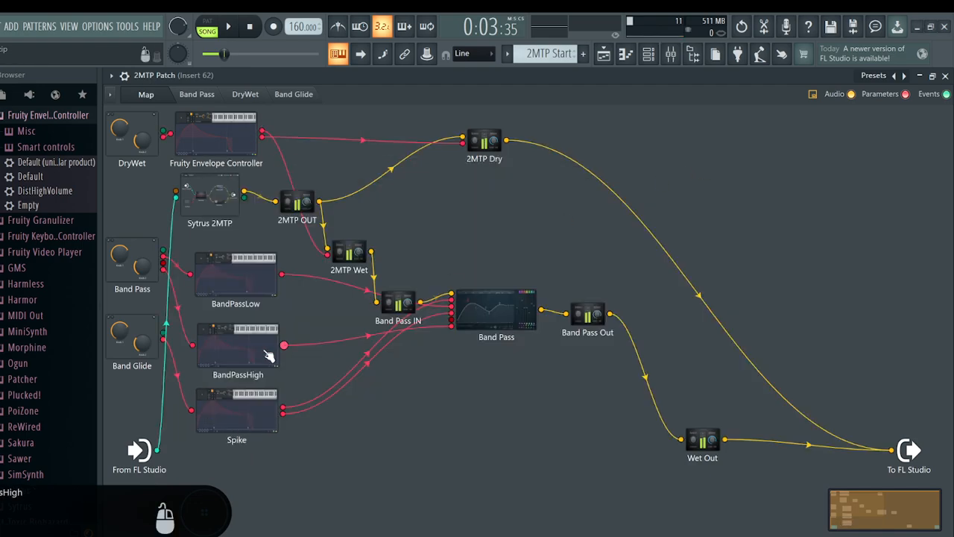
{"action": "double_click", "coordinate": [136, 345]}
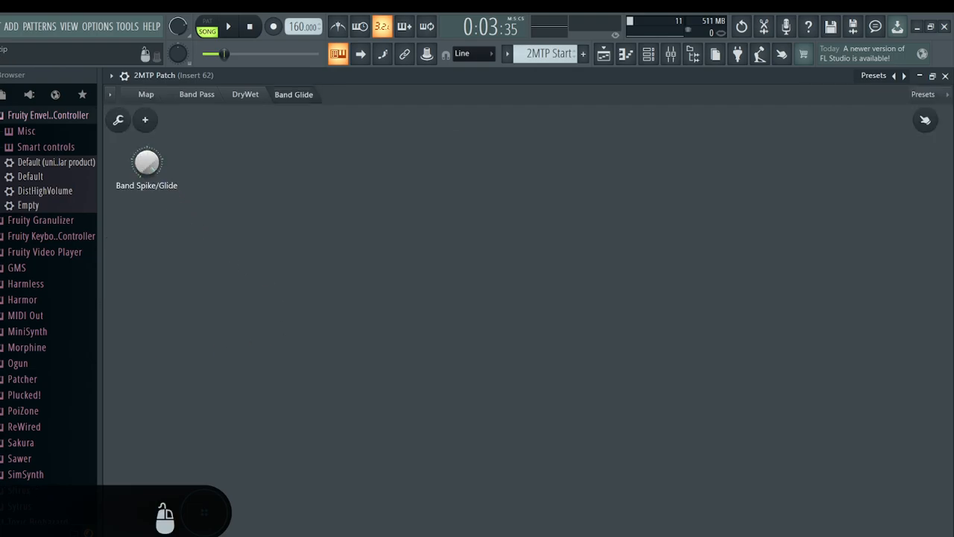
{"action": "left_click", "coordinate": [945, 76]}
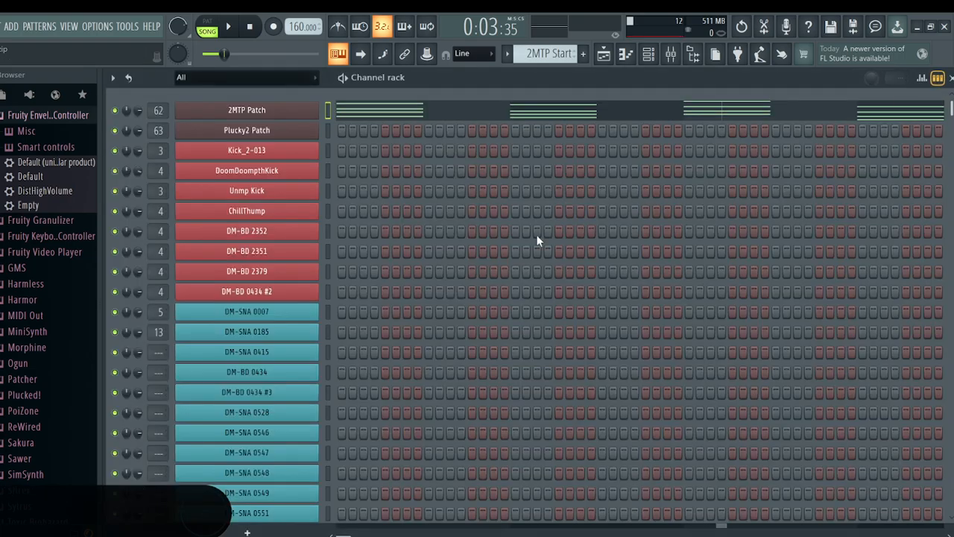
Reopen 2MTP Patch and compare its DryWet and Band Pass control surfaces
{"action": "left_click", "coordinate": [282, 112]}
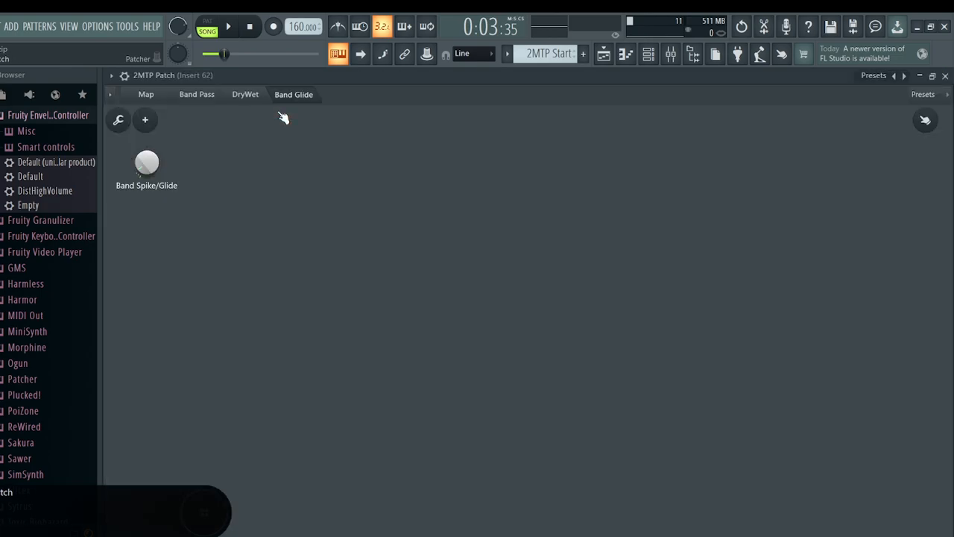
{"action": "left_click", "coordinate": [253, 101]}
{"action": "left_click", "coordinate": [200, 101]}
{"action": "left_click", "coordinate": [258, 99]}
{"action": "left_click", "coordinate": [194, 101]}
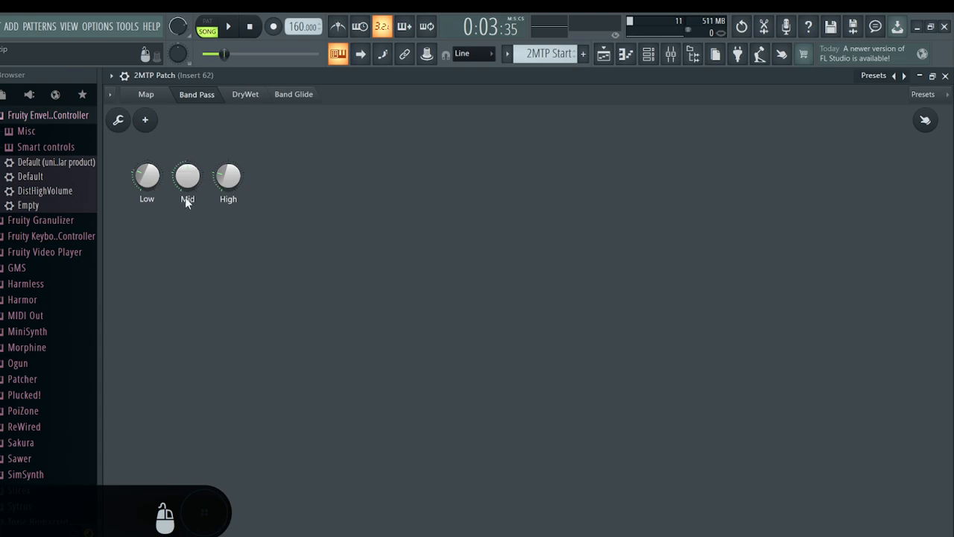
Return to the 2MTP Patch map and open the Band Pass equalizer
{"action": "left_click", "coordinate": [146, 95]}
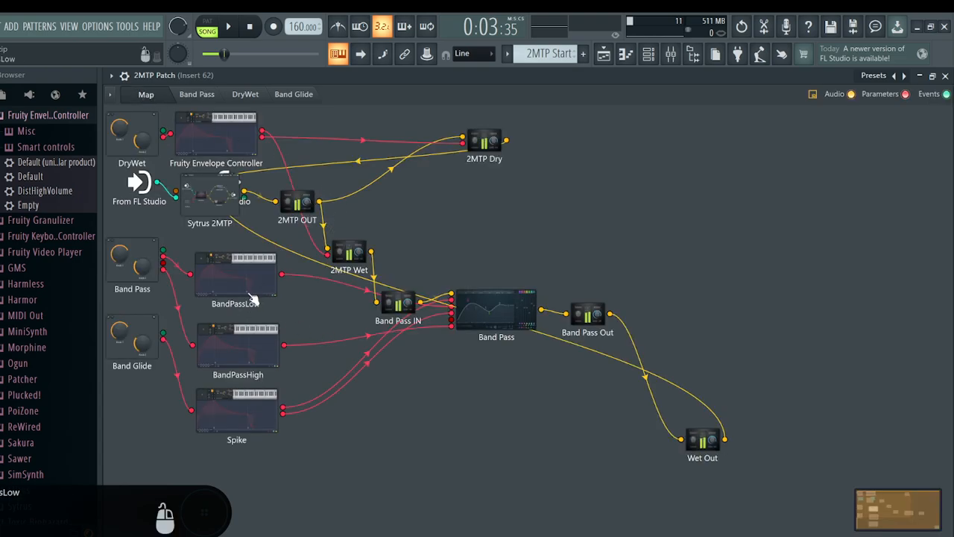
{"action": "left_click", "coordinate": [501, 326]}
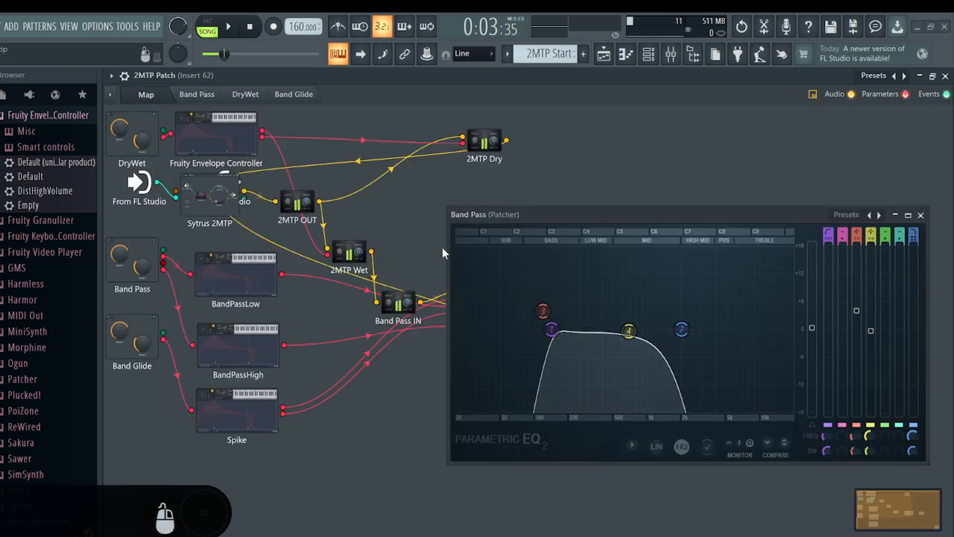
Raise the High control and lower the Low control on the Band Pass surface to widen the equalizer's pass band
{"action": "left_click", "coordinate": [213, 97]}
{"action": "mouse_move", "coordinate": [224, 182]}
{"action": "left_mouse_down"}
{"action": "mouse_move", "coordinate": [224, 146]}
{"action": "mouse_move", "coordinate": [224, 174]}
{"action": "left_mouse_up"}
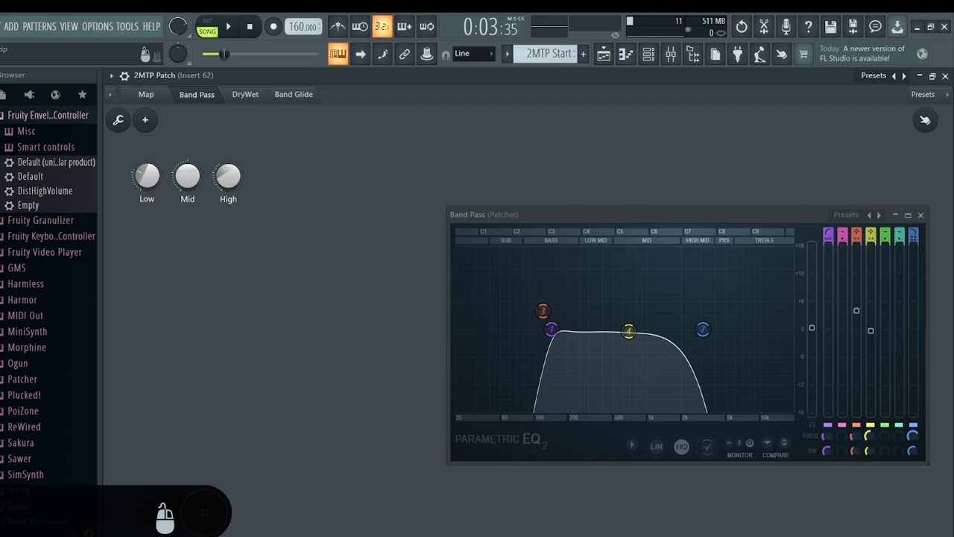
{"action": "mouse_move", "coordinate": [153, 195]}
{"action": "left_mouse_down"}
{"action": "mouse_move", "coordinate": [152, 208]}
{"action": "mouse_move", "coordinate": [153, 200]}
{"action": "left_mouse_up"}
Reopen the Band Pass equalizer from the map and show it alongside the Band Glide surface
{"action": "left_click", "coordinate": [305, 96]}
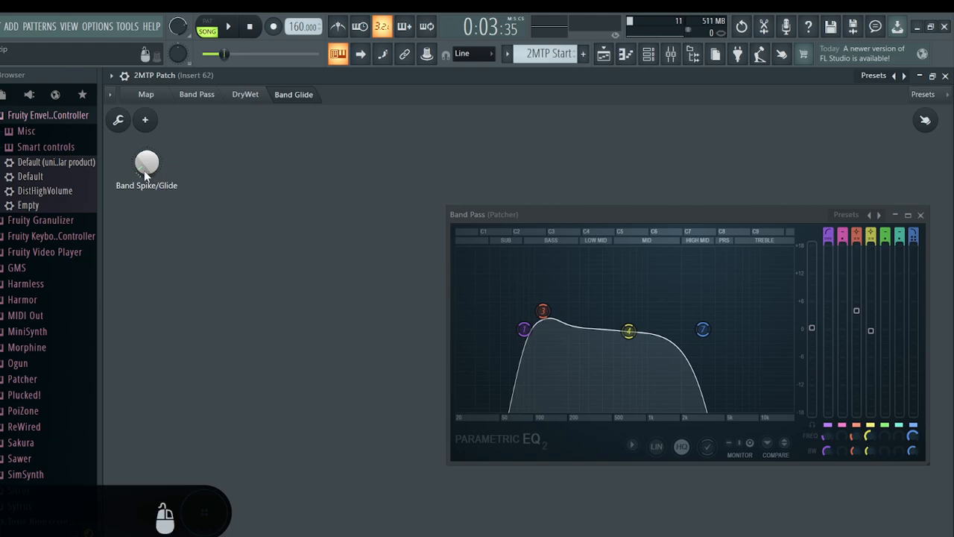
{"action": "key", "text": "Escape"}
{"action": "left_click", "coordinate": [922, 216]}
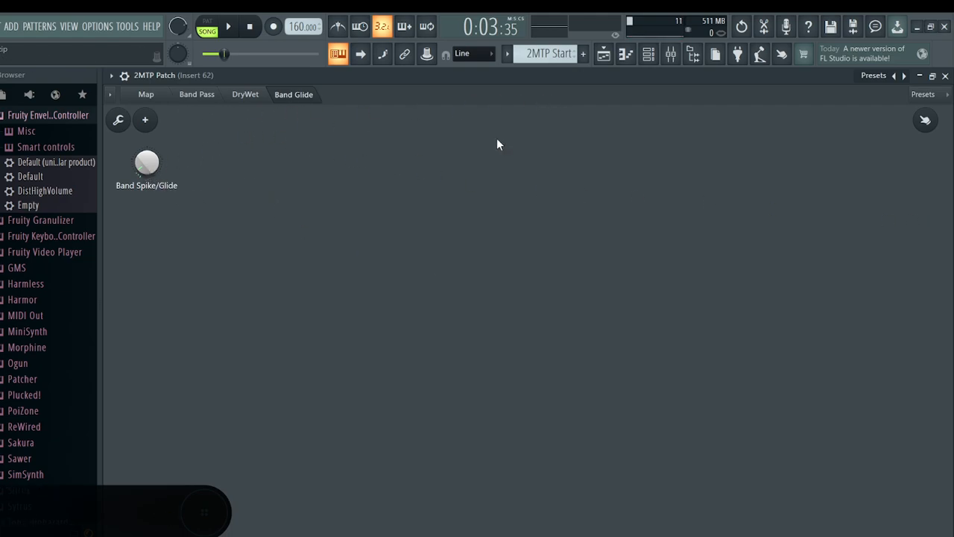
{"action": "left_click", "coordinate": [146, 94]}
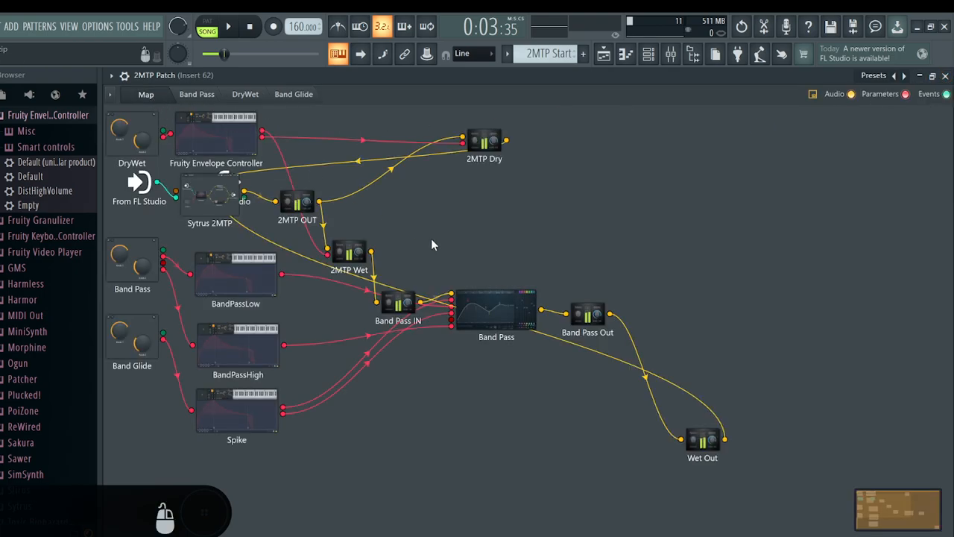
{"action": "left_click", "coordinate": [515, 321]}
{"action": "left_click", "coordinate": [293, 95]}
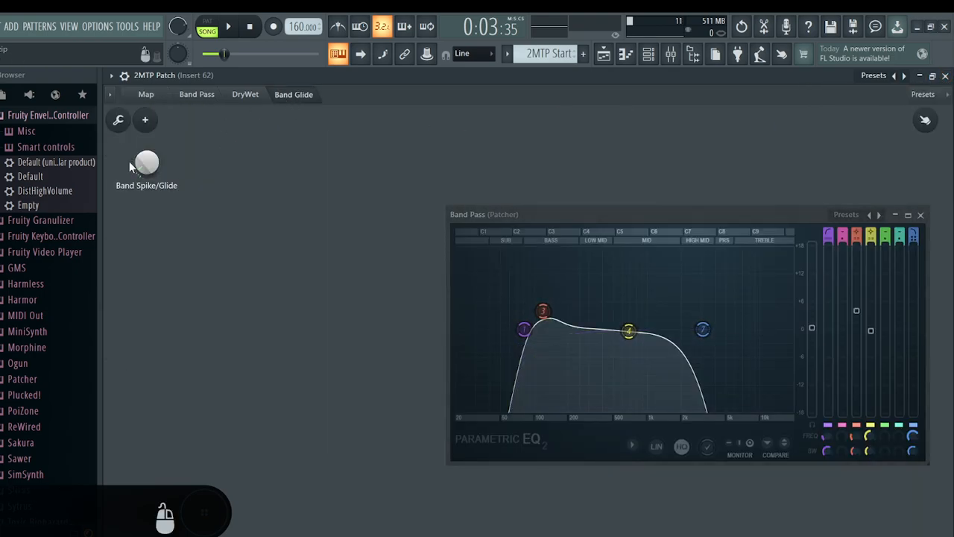
Play the song at 54% main volume and sweep the Band Spike/Glide control, leaving it at 30%
{"action": "left_click_drag", "start_coordinate": [547, 313], "coordinate": [547, 323]}
{"action": "left_click_drag", "start_coordinate": [145, 170], "coordinate": [162, 140]}
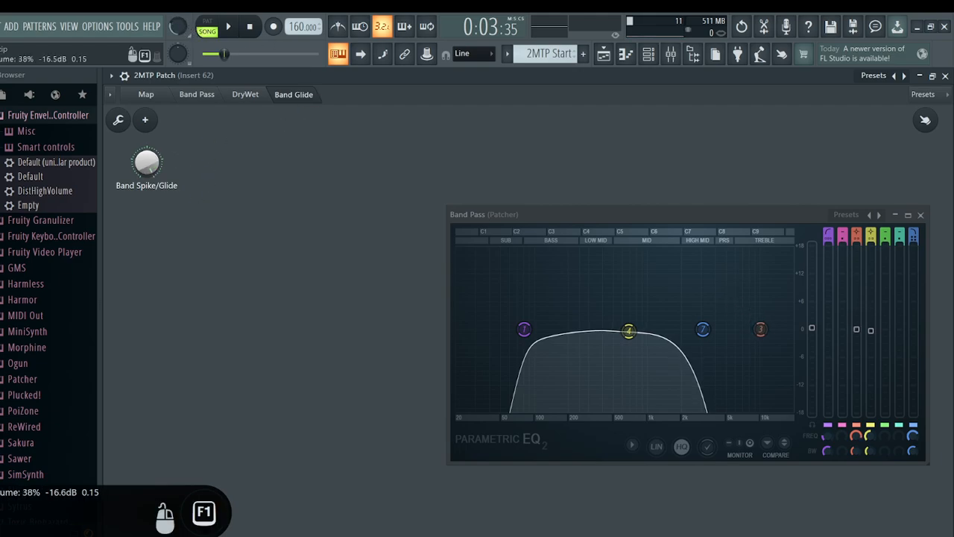
{"action": "left_click", "coordinate": [229, 27]}
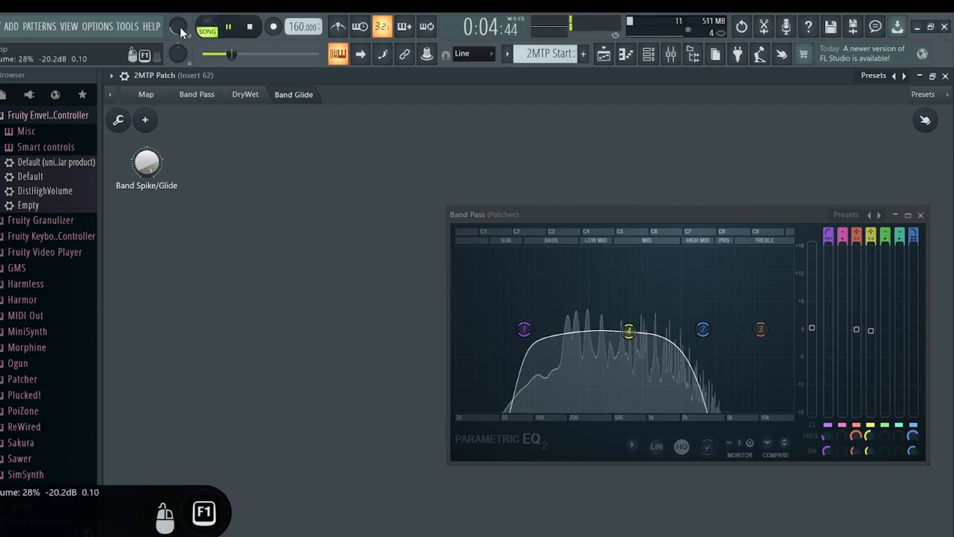
{"action": "left_click_drag", "start_coordinate": [182, 31], "coordinate": [181, 15]}
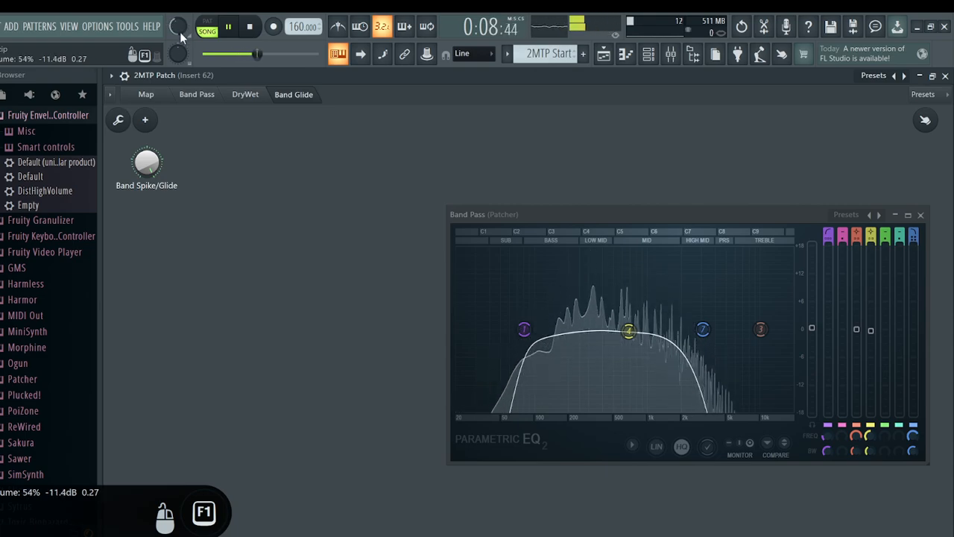
{"action": "mouse_move", "coordinate": [147, 162]}
{"action": "left_mouse_down"}
{"action": "mouse_move", "coordinate": [147, 237]}
{"action": "mouse_move", "coordinate": [147, 150]}
{"action": "left_mouse_up"}
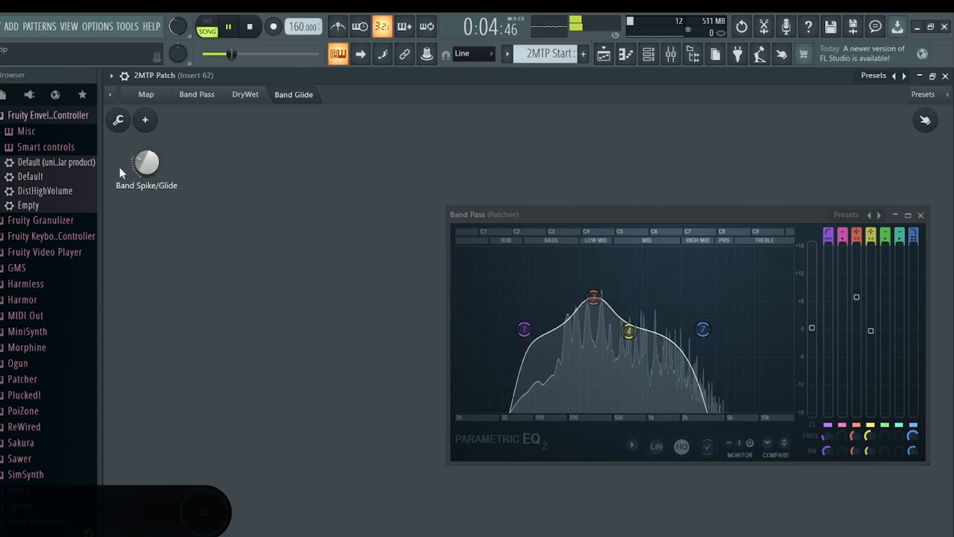
Check the Band Spike/Glide control's available options without applying any, and stop playback
{"action": "right_click", "coordinate": [144, 160]}
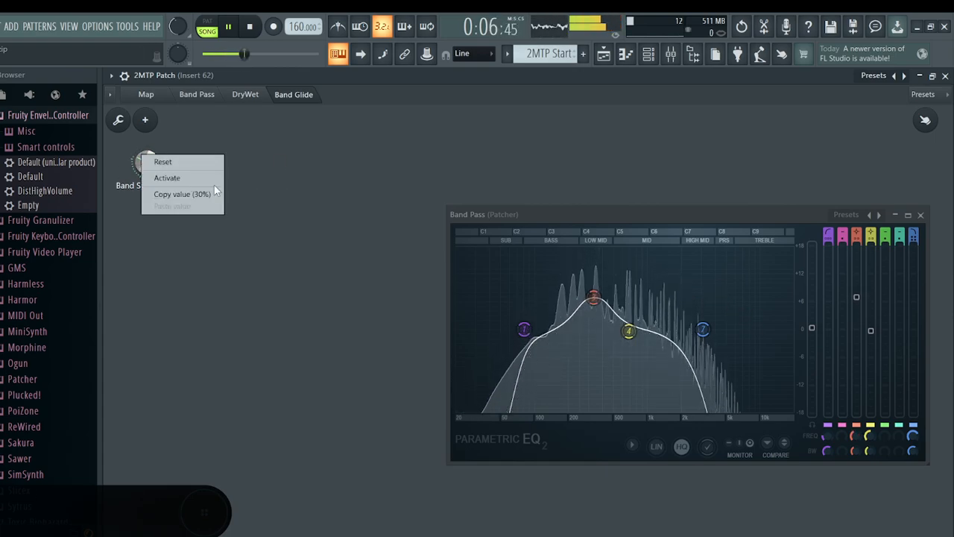
{"action": "left_click", "coordinate": [152, 158]}
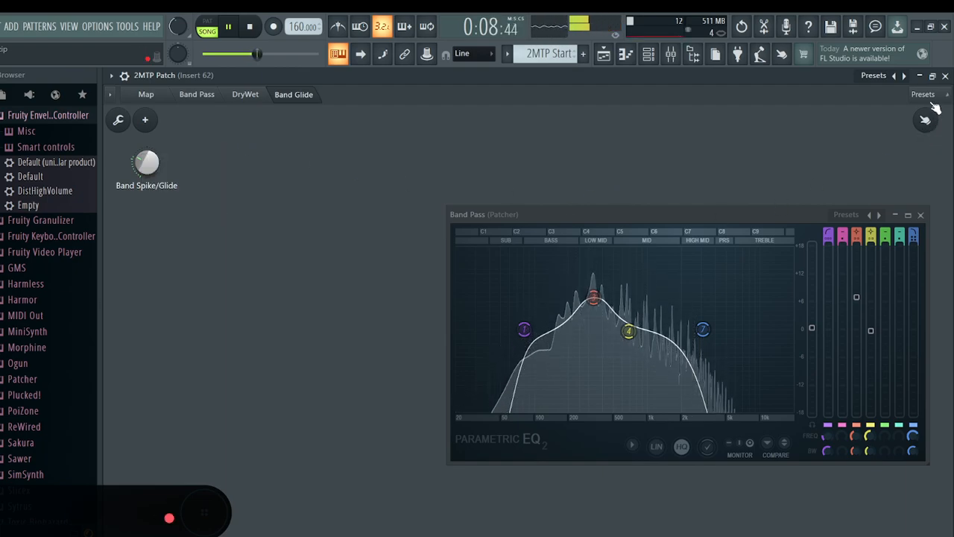
{"action": "right_click", "coordinate": [150, 162]}
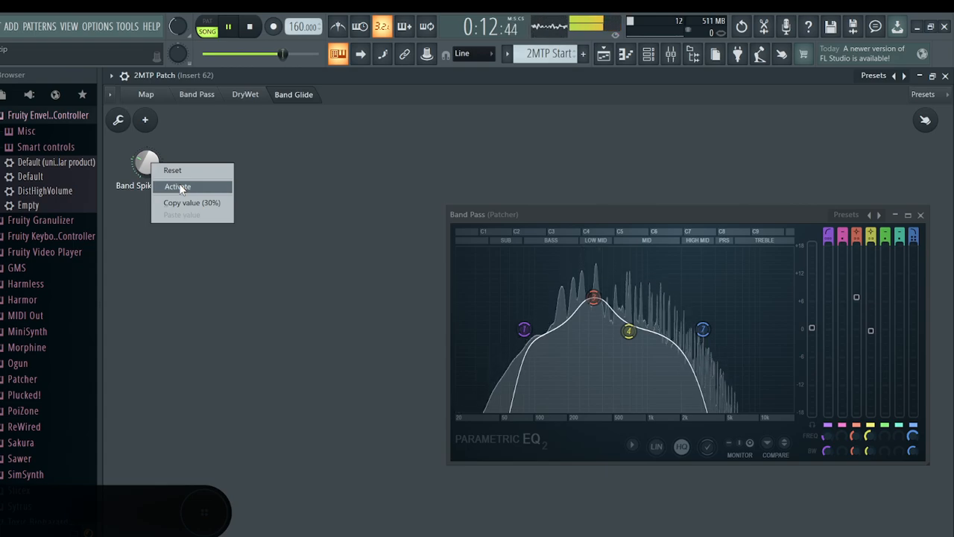
{"action": "left_click", "coordinate": [290, 196]}
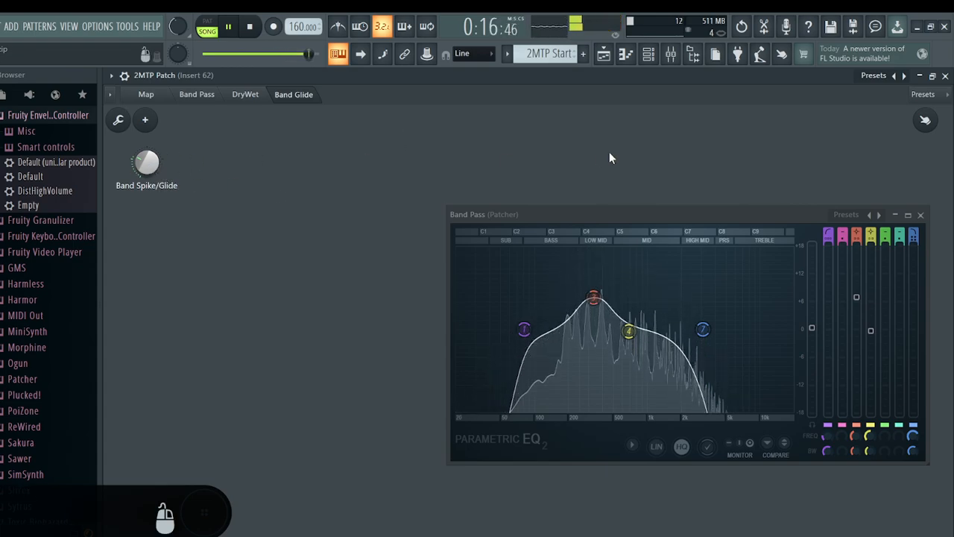
{"action": "key", "text": "F1"}
{"action": "key", "text": "space"}
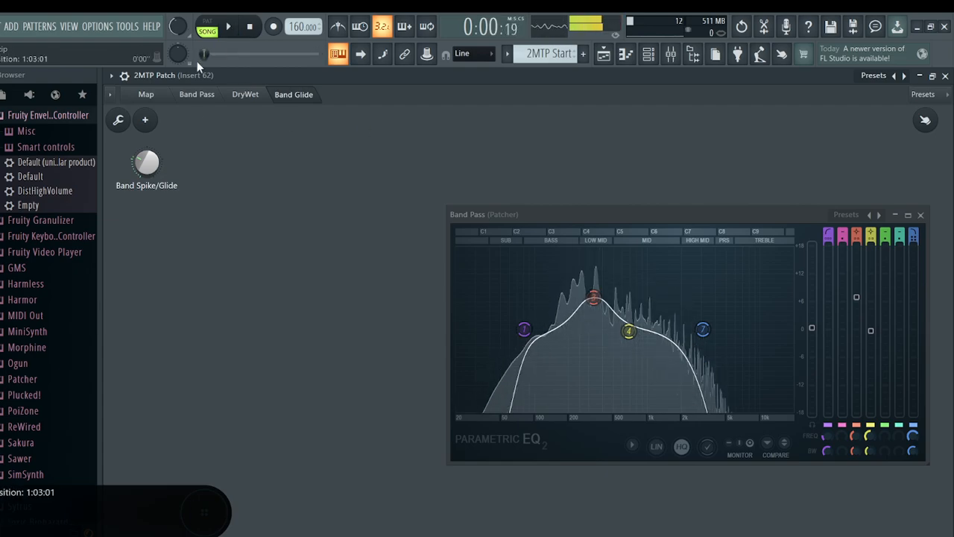
Close the Band Pass equalizer and open the nested Sytrus 2MTP patch from the map, moving its window up and left
{"action": "left_click", "coordinate": [166, 97]}
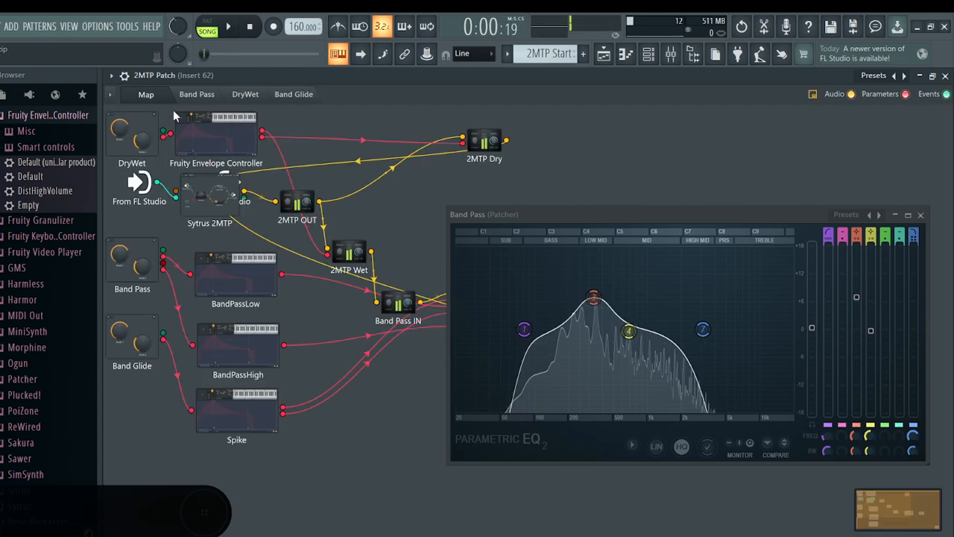
{"action": "left_click", "coordinate": [921, 215]}
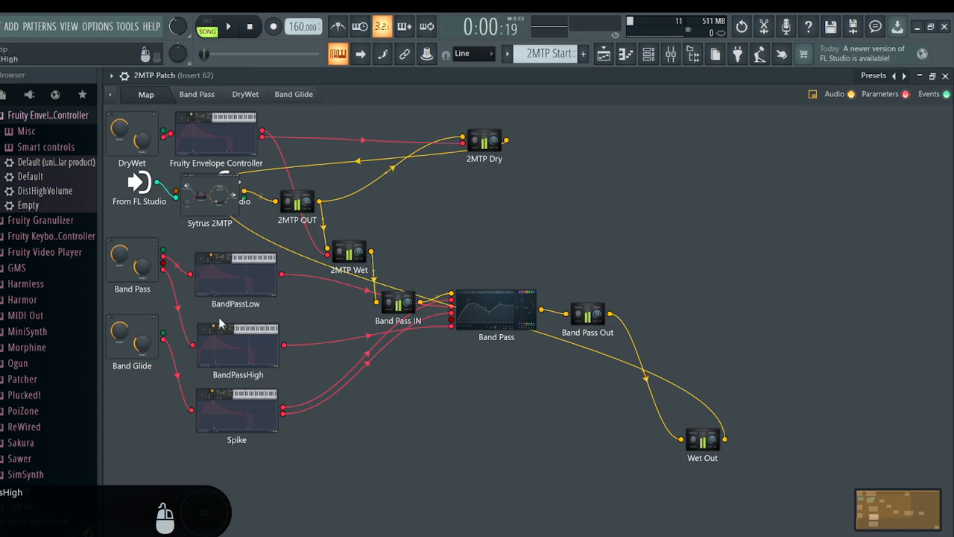
{"action": "left_click", "coordinate": [216, 200]}
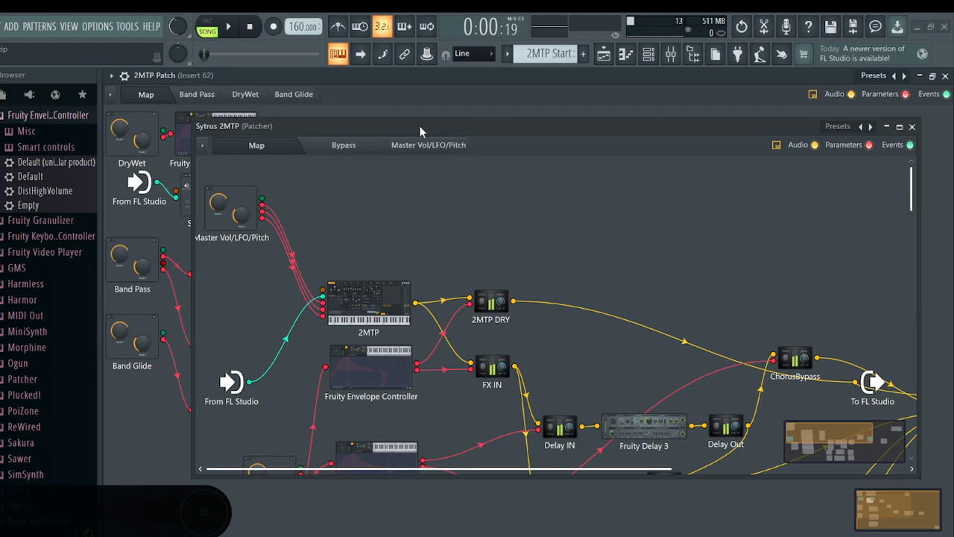
{"action": "left_click_drag", "start_coordinate": [421, 131], "coordinate": [354, 86]}
Examine the Sytrus 2MTP routing from the 2MTP synth through the dry, delay and chorus paths, and close it
{"action": "scroll", "coordinate": [481, 302], "scroll_direction": "down", "scroll_amount": 3}
{"action": "scroll", "coordinate": [486, 311], "scroll_direction": "up", "scroll_amount": 3}
{"action": "scroll", "coordinate": [489, 311], "scroll_direction": "down", "scroll_amount": 3}
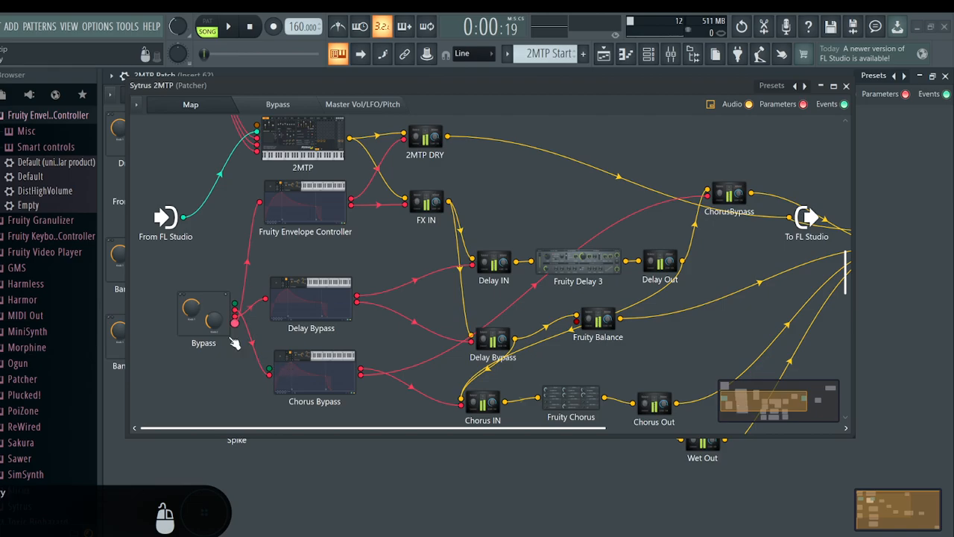
{"action": "scroll", "coordinate": [495, 303], "scroll_direction": "up", "scroll_amount": 3}
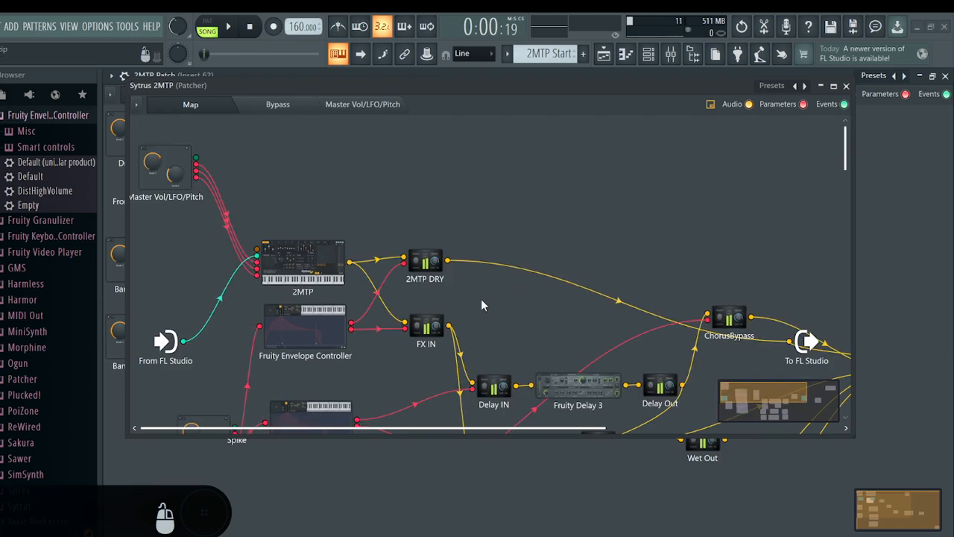
{"action": "scroll", "coordinate": [492, 234], "scroll_direction": "down", "scroll_amount": 3}
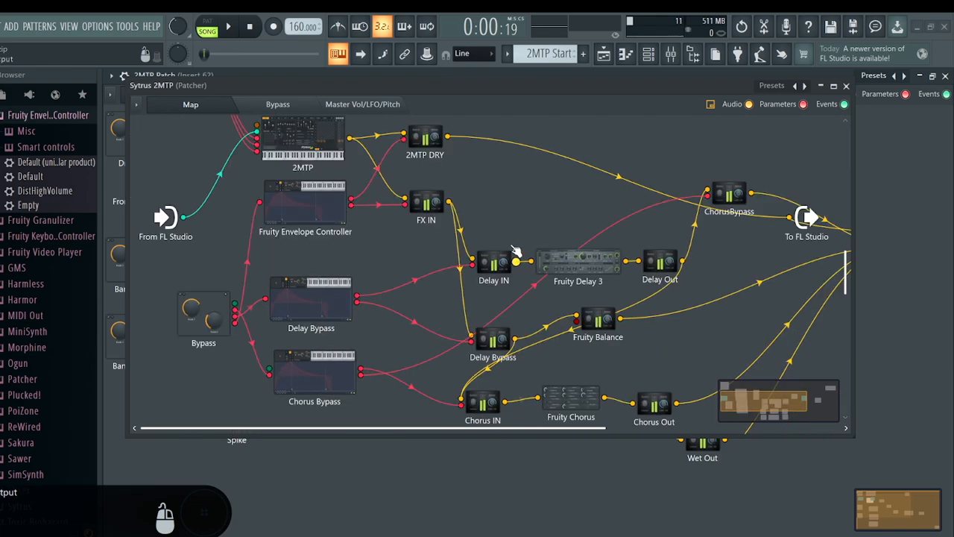
{"action": "scroll", "coordinate": [505, 240], "scroll_direction": "up", "scroll_amount": 2}
{"action": "left_click", "coordinate": [300, 207]}
{"action": "left_click_drag", "start_coordinate": [291, 441], "coordinate": [490, 438]}
{"action": "left_click", "coordinate": [743, 138]}
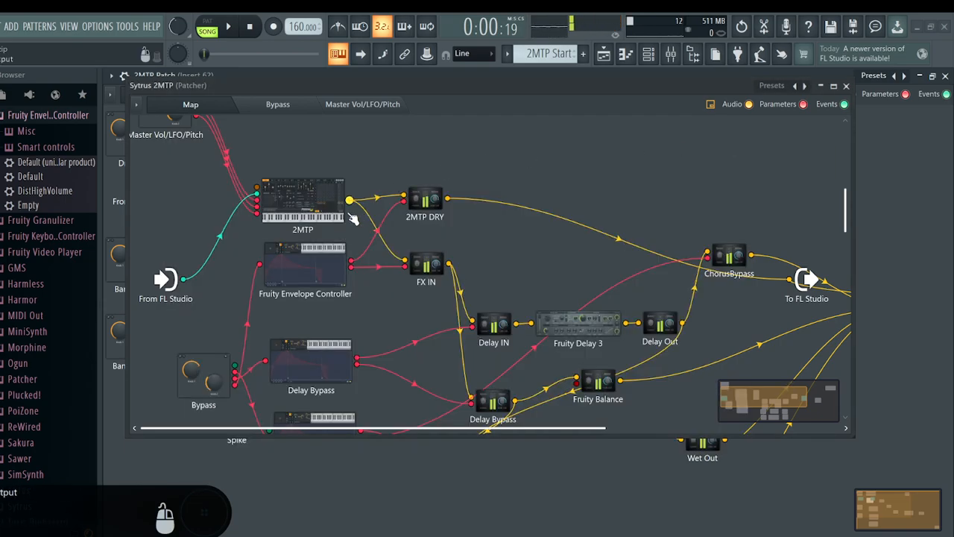
{"action": "left_click", "coordinate": [846, 86]}
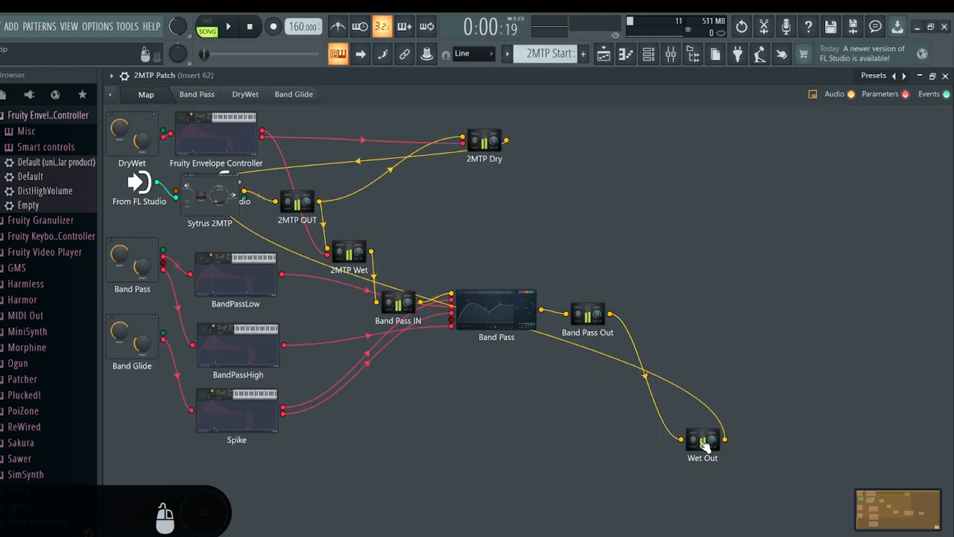
Reposition Sytrus 2MTP just before 2MTP OUT, To FL Studio at the map's far right, and From FL Studio slightly lower
{"action": "left_click_drag", "start_coordinate": [203, 205], "coordinate": [231, 232]}
{"action": "left_click_drag", "start_coordinate": [222, 183], "coordinate": [586, 231]}
{"action": "left_click_drag", "start_coordinate": [791, 223], "coordinate": [809, 214]}
{"action": "left_click_drag", "start_coordinate": [142, 184], "coordinate": [136, 194]}
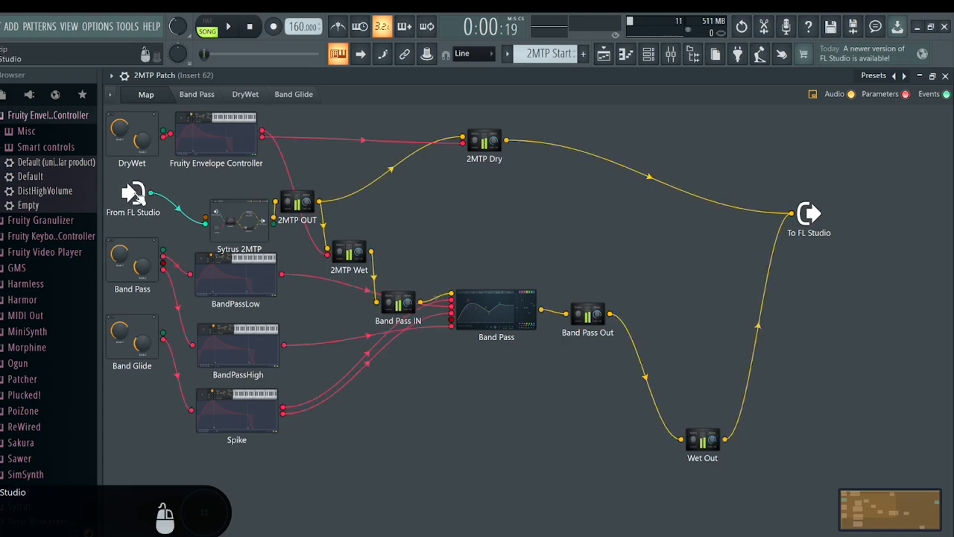
Close the patch, open the 2MTP Patch piano roll and play its chords in pattern mode
{"action": "left_click", "coordinate": [946, 76]}
{"action": "left_click", "coordinate": [403, 113]}
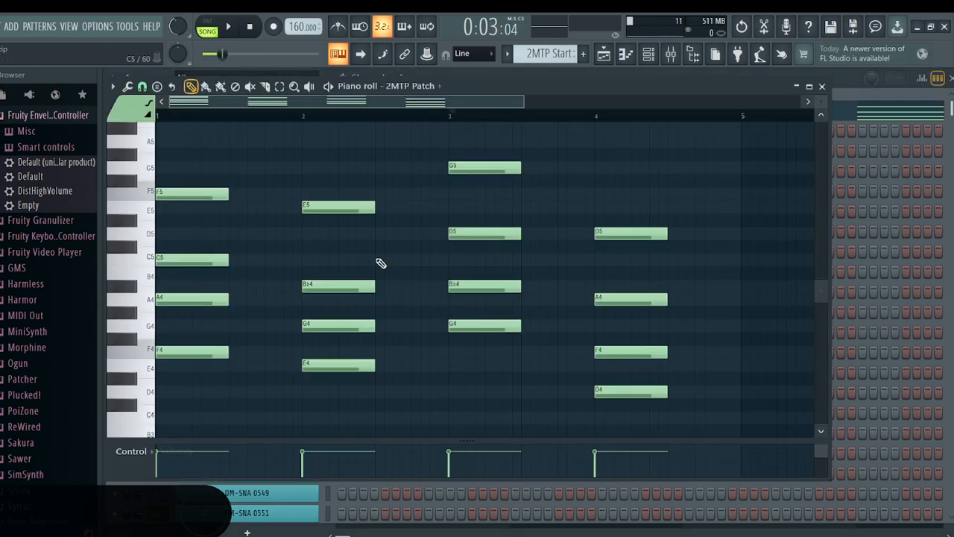
{"action": "left_click", "coordinate": [823, 86]}
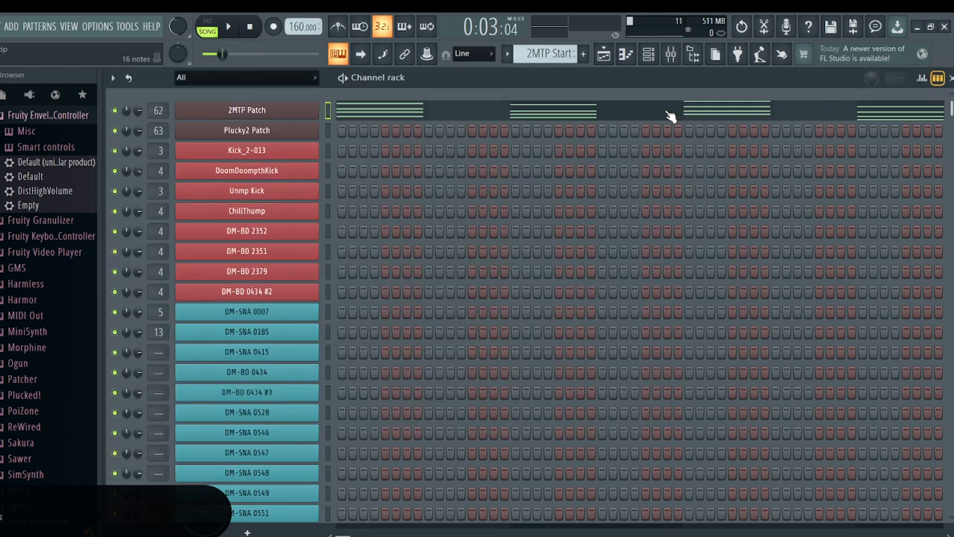
{"action": "left_click", "coordinate": [456, 115]}
{"action": "left_click", "coordinate": [208, 21]}
{"action": "left_click", "coordinate": [228, 26]}
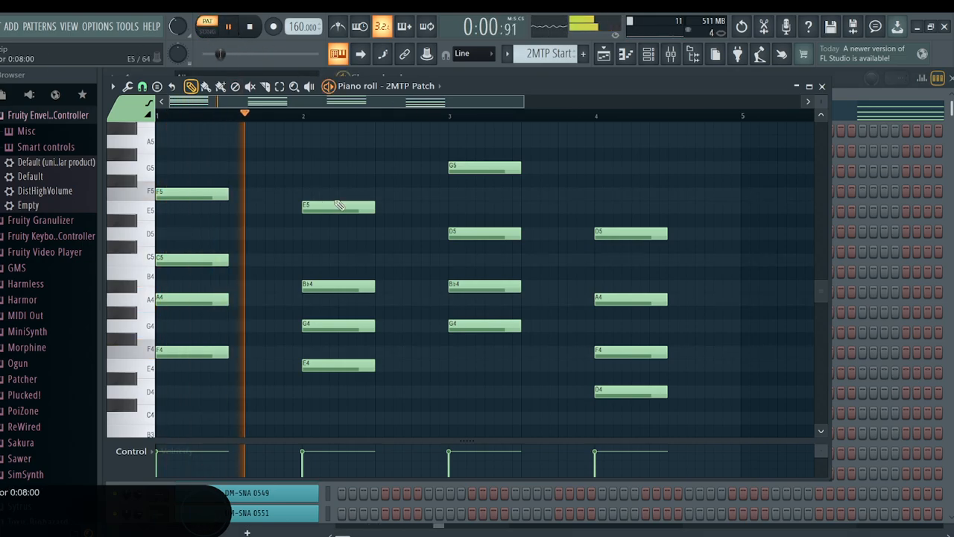
Reopen 2MTP Patch in place of the piano roll and move the From FL Studio node up beside Sytrus 2MTP
{"action": "left_click", "coordinate": [822, 86]}
{"action": "left_click", "coordinate": [273, 112]}
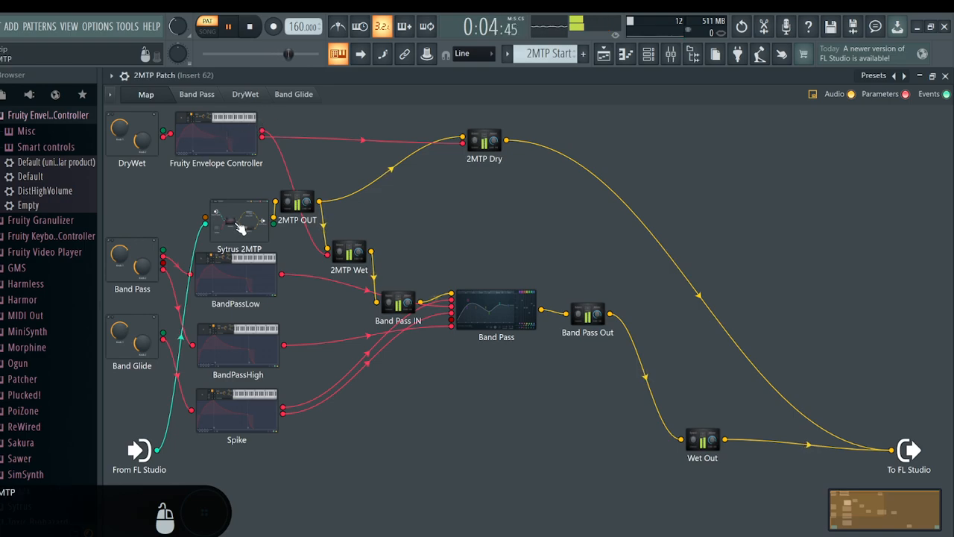
{"action": "left_click_drag", "start_coordinate": [138, 450], "coordinate": [140, 200]}
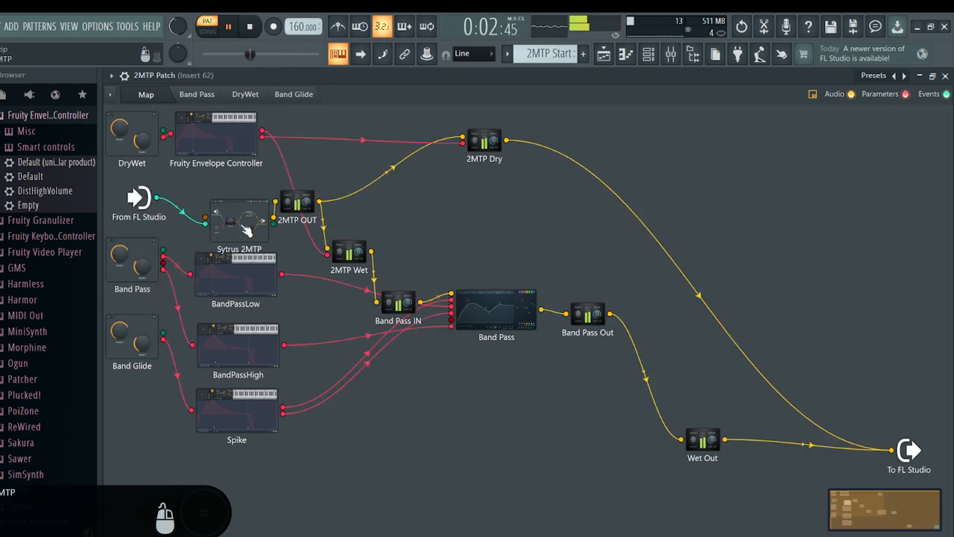
Open the 2MTP synth inside Sytrus 2MTP to view its main page while the pattern plays, and close it
{"action": "left_click", "coordinate": [236, 224]}
{"action": "left_click", "coordinate": [319, 213]}
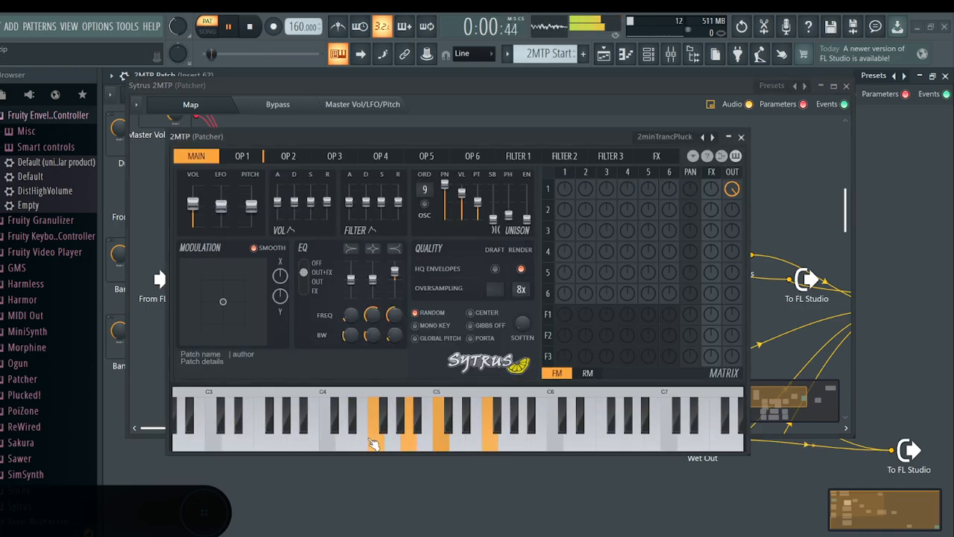
{"action": "left_click", "coordinate": [742, 137]}
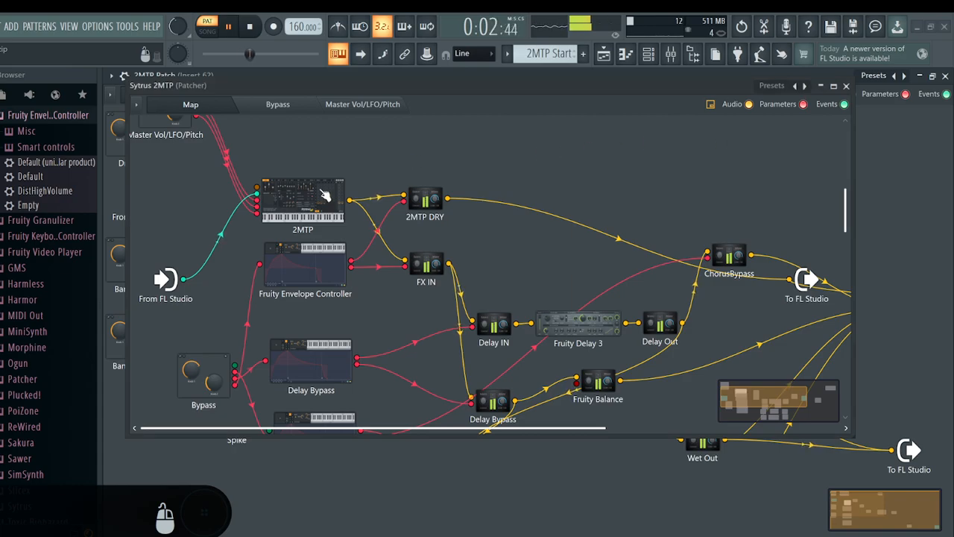
Follow the synth's output to the 2MTP DRY module and inspect its balance and volume settings
{"action": "scroll", "coordinate": [315, 213], "scroll_direction": "up", "scroll_amount": 1}
{"action": "scroll", "coordinate": [369, 249], "scroll_direction": "down", "scroll_amount": 1}
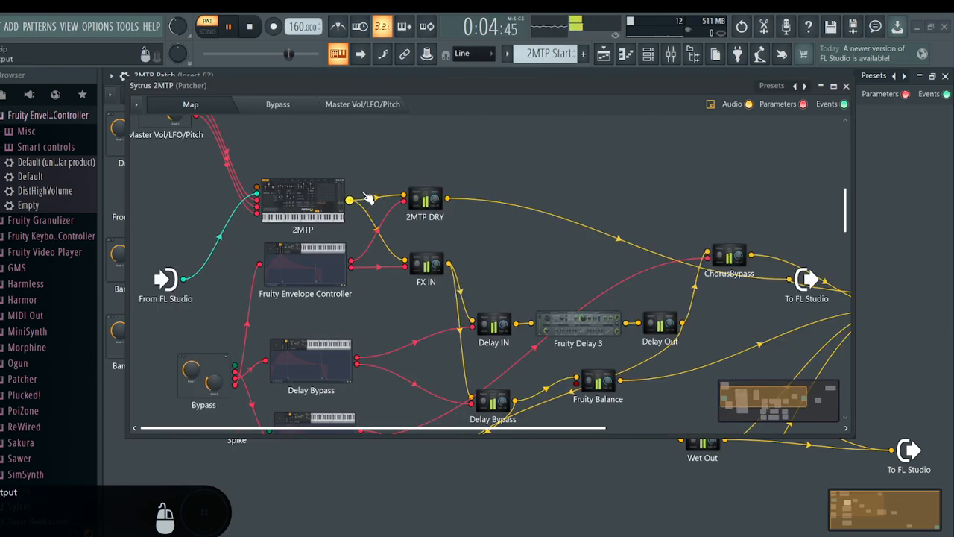
{"action": "left_click", "coordinate": [425, 200]}
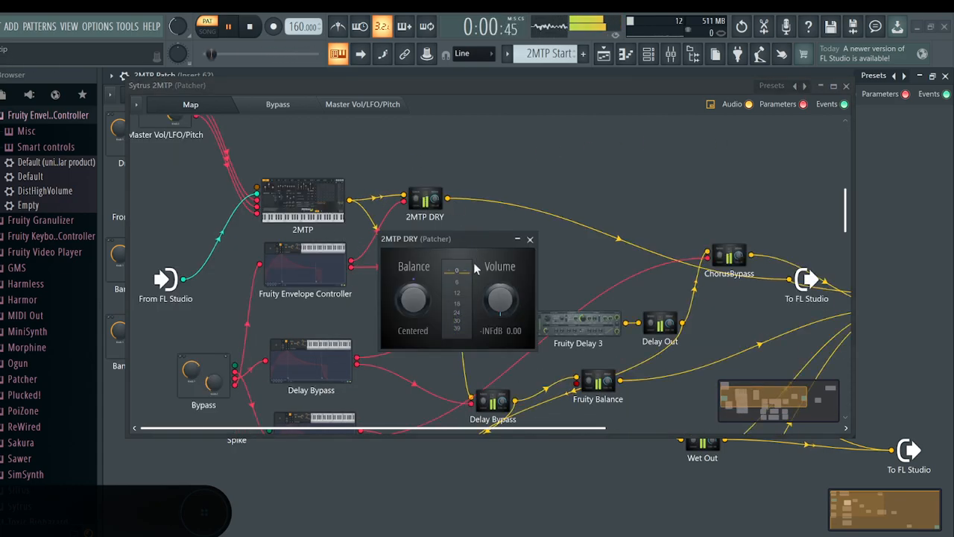
{"action": "left_click", "coordinate": [530, 240]}
Examine the delay, chorus and reverb chains and their bypass controllers in the Sytrus 2MTP map
{"action": "scroll", "coordinate": [518, 313], "scroll_direction": "down", "scroll_amount": 2}
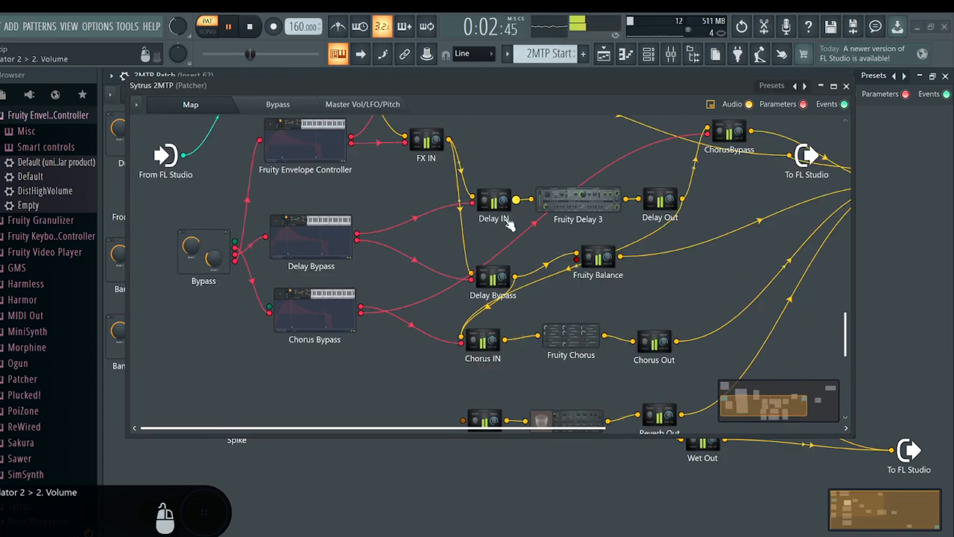
{"action": "scroll", "coordinate": [614, 296], "scroll_direction": "up", "scroll_amount": 2}
{"action": "scroll", "coordinate": [614, 296], "scroll_direction": "down", "scroll_amount": 2}
{"action": "scroll", "coordinate": [527, 377], "scroll_direction": "down", "scroll_amount": 1}
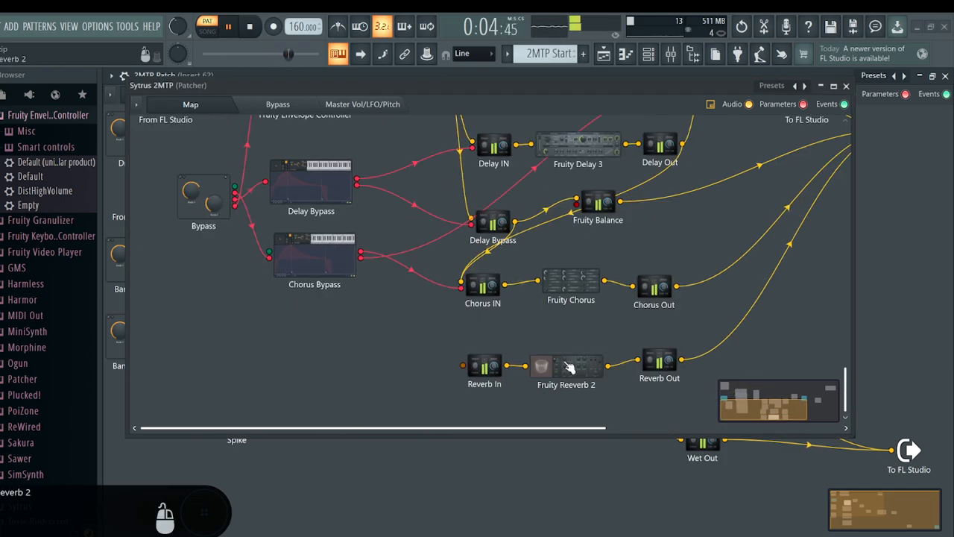
{"action": "scroll", "coordinate": [529, 246], "scroll_direction": "up", "scroll_amount": 1}
{"action": "scroll", "coordinate": [552, 298], "scroll_direction": "down", "scroll_amount": 1}
{"action": "scroll", "coordinate": [507, 269], "scroll_direction": "up", "scroll_amount": 3}
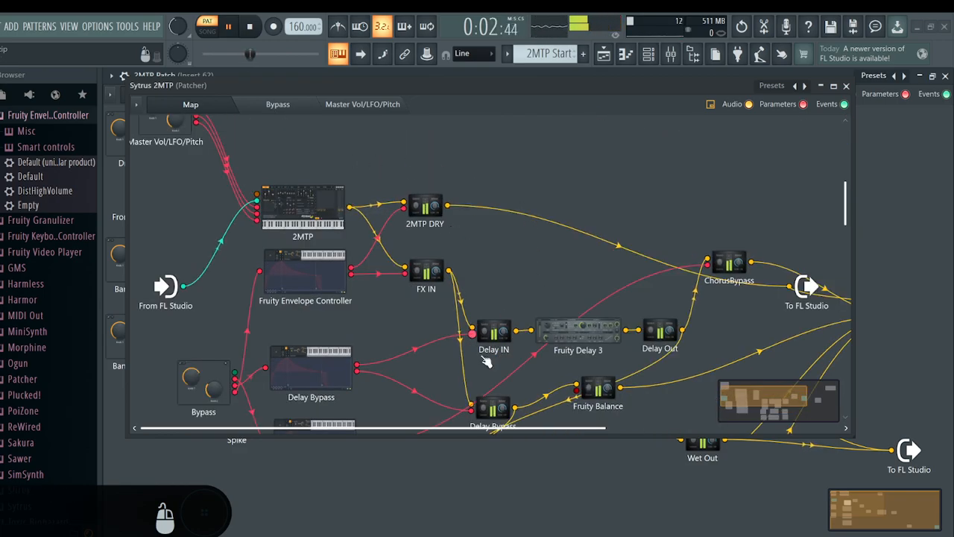
Rearrange the output side of the Sytrus 2MTP map by moving To FL Studio and FX OUT further along and ChorusBypass after Delay Out
{"action": "left_click_drag", "start_coordinate": [465, 429], "coordinate": [675, 382]}
{"action": "left_click_drag", "start_coordinate": [572, 287], "coordinate": [719, 243]}
{"action": "left_click_drag", "start_coordinate": [494, 263], "coordinate": [494, 295]}
{"action": "left_click_drag", "start_coordinate": [686, 317], "coordinate": [687, 383]}
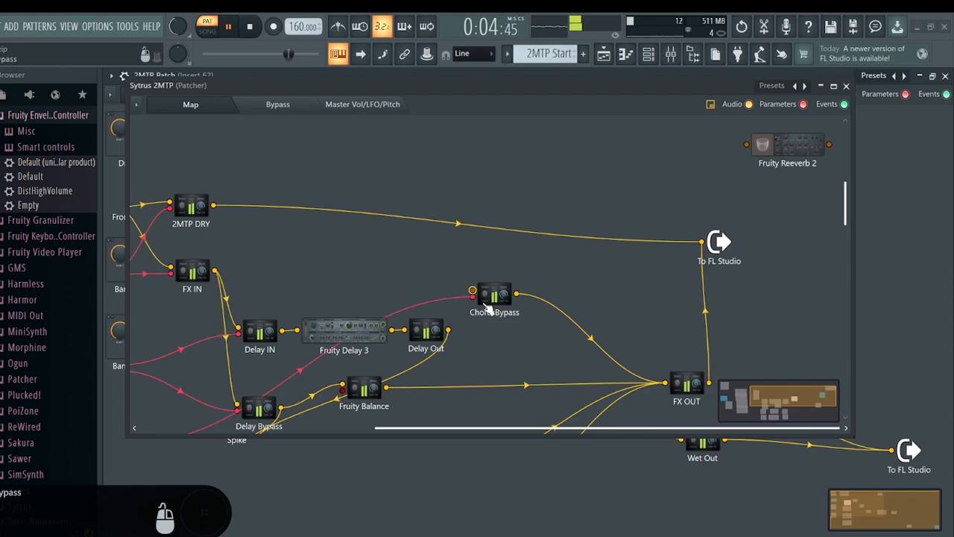
{"action": "left_click_drag", "start_coordinate": [494, 295], "coordinate": [520, 334]}
Zoom out the map and space 2MTP, Fruity Envelope Controller, Delay Bypass and Chorus Bypass apart vertically, nudging 2MTP DRY slightly up
{"action": "right_click", "coordinate": [382, 219]}
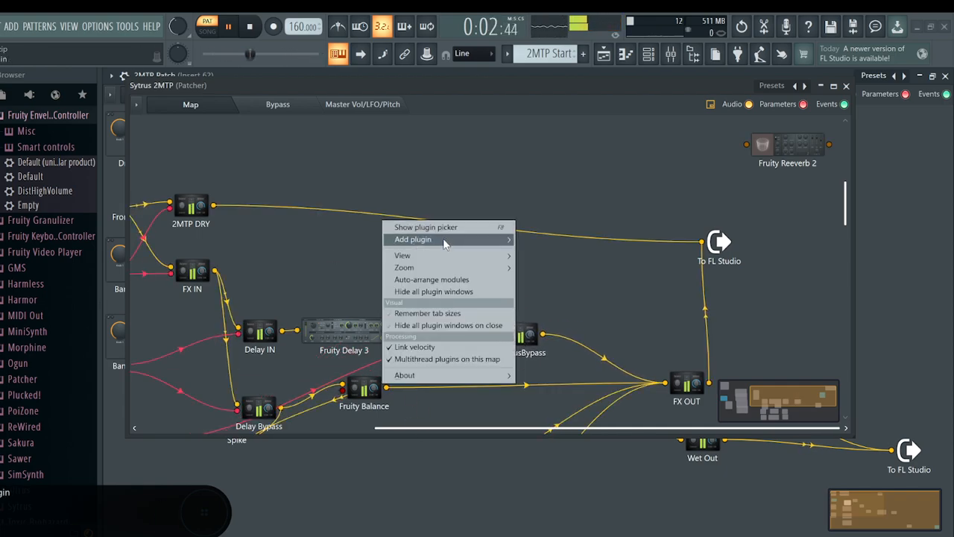
{"action": "mouse_move", "coordinate": [448, 255]}
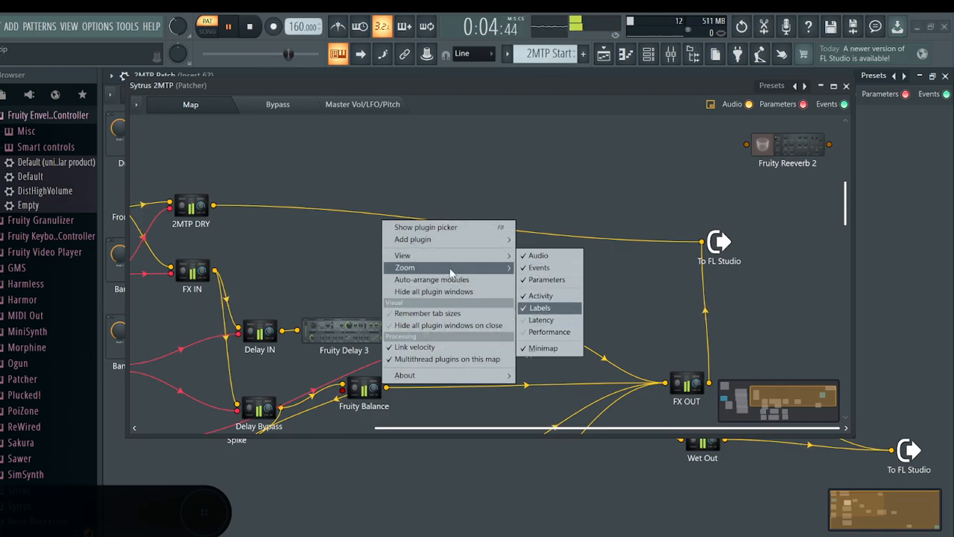
{"action": "left_click", "coordinate": [538, 267]}
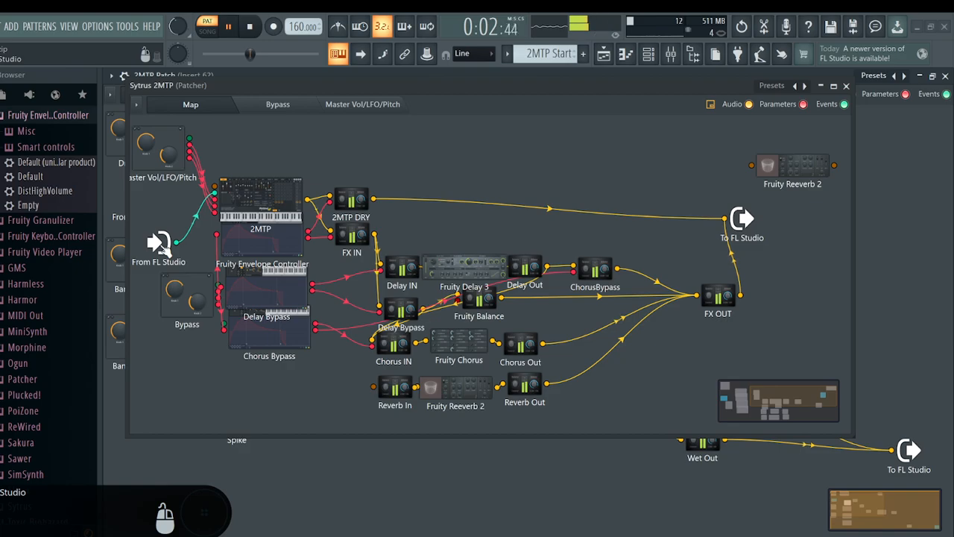
{"action": "left_click_drag", "start_coordinate": [279, 326], "coordinate": [282, 384]}
{"action": "left_click_drag", "start_coordinate": [271, 291], "coordinate": [273, 321]}
{"action": "left_click_drag", "start_coordinate": [270, 246], "coordinate": [275, 267]}
{"action": "left_click_drag", "start_coordinate": [267, 208], "coordinate": [268, 191]}
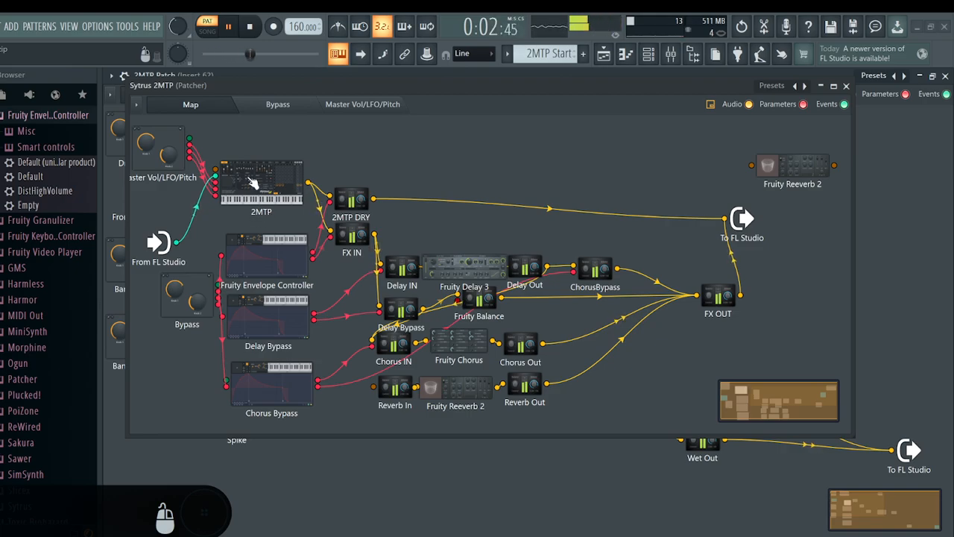
{"action": "left_click_drag", "start_coordinate": [355, 212], "coordinate": [357, 205]}
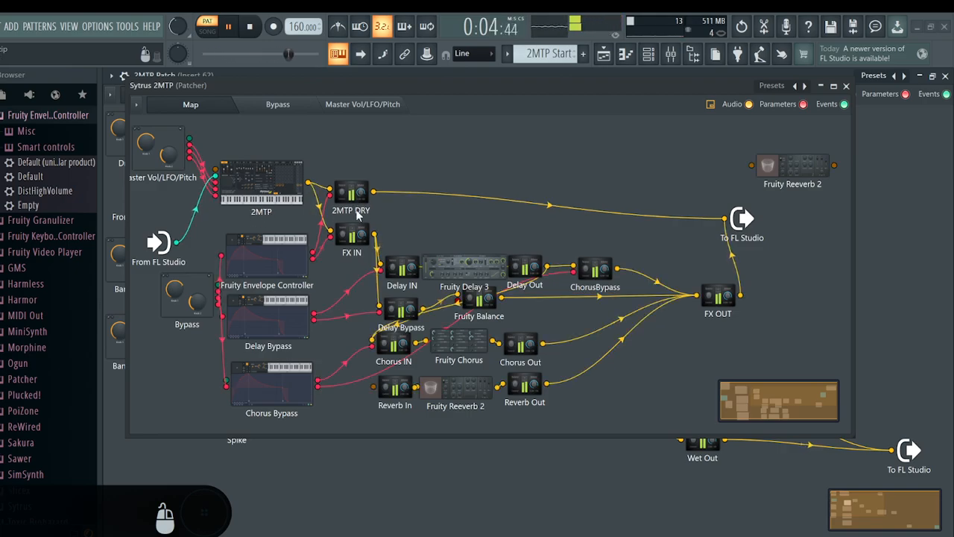
Audition the WetDry bypass by switching it off and back on, adjusting the main volume in between
{"action": "left_click", "coordinate": [289, 105]}
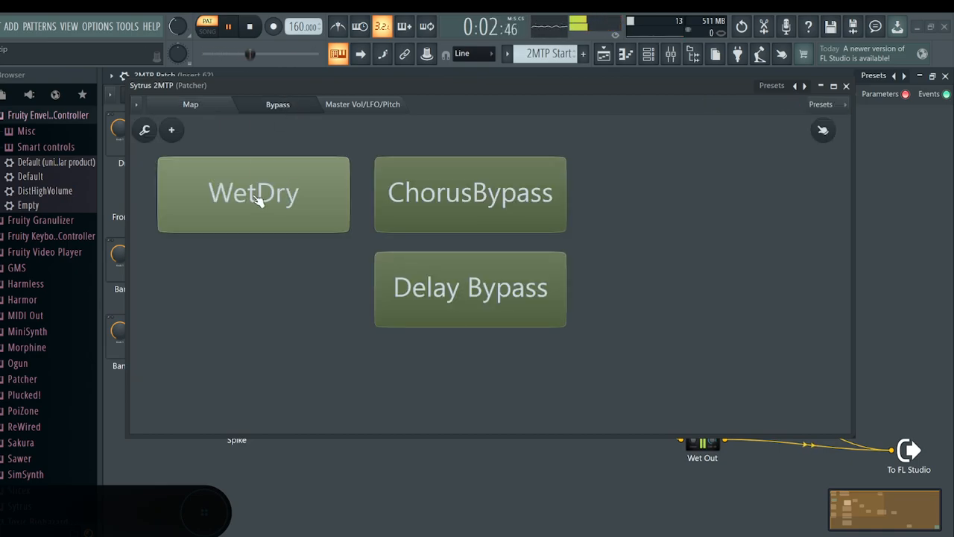
{"action": "left_click", "coordinate": [191, 105]}
{"action": "left_click", "coordinate": [288, 105]}
{"action": "left_click", "coordinate": [282, 181]}
{"action": "left_click", "coordinate": [194, 106]}
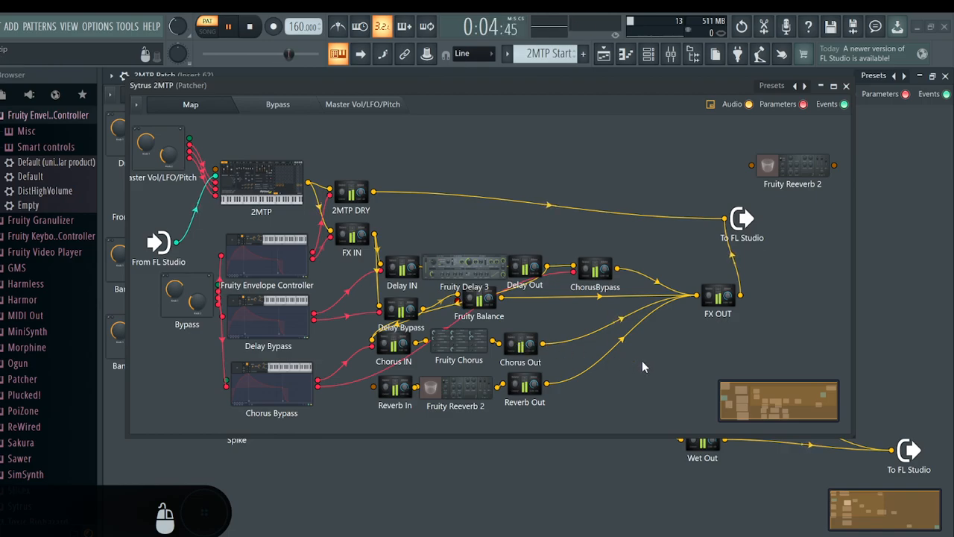
{"action": "left_click_drag", "start_coordinate": [178, 28], "coordinate": [178, 9]}
{"action": "left_click", "coordinate": [462, 152]}
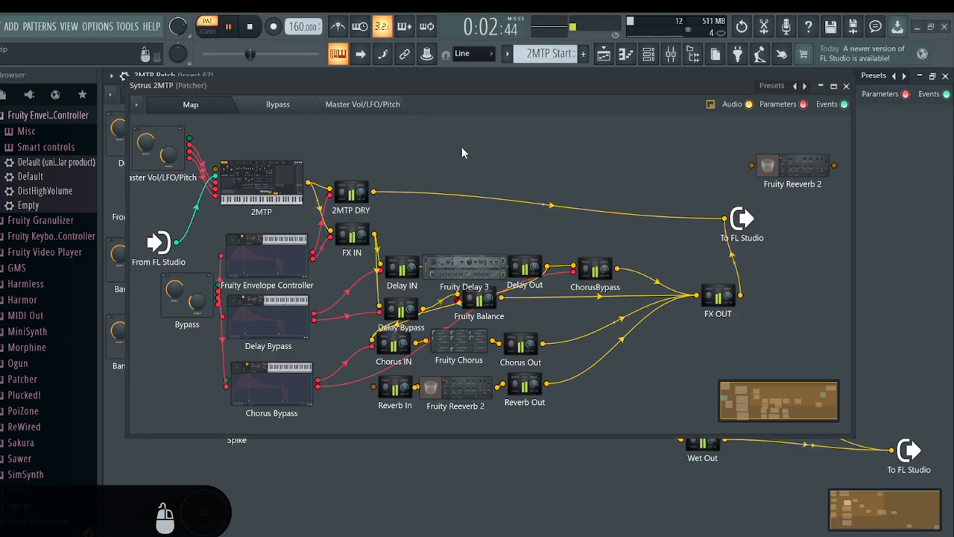
{"action": "left_click", "coordinate": [279, 106]}
{"action": "left_click", "coordinate": [302, 184]}
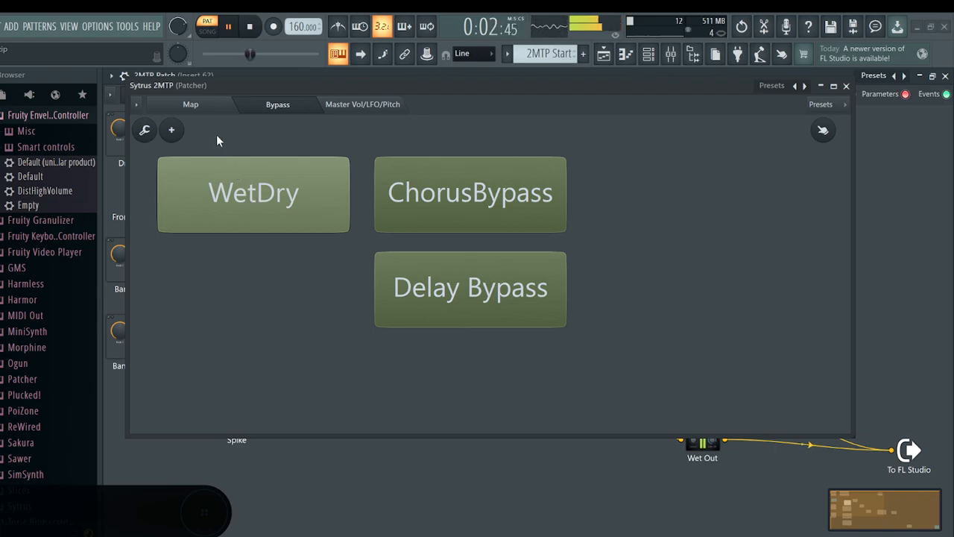
Audition the ChorusBypass and Delay Bypass switches together and separately, leaving both off
{"action": "left_click", "coordinate": [440, 205]}
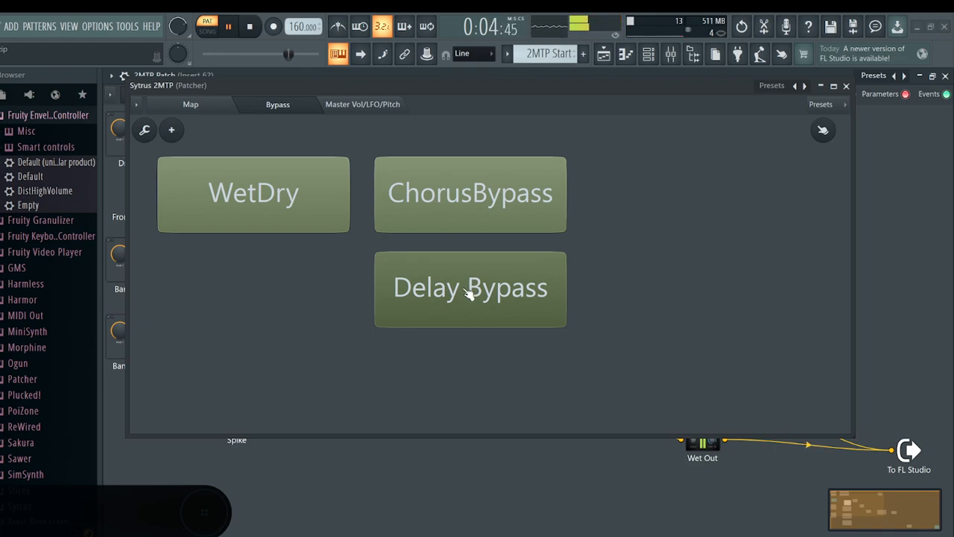
{"action": "left_click", "coordinate": [425, 300]}
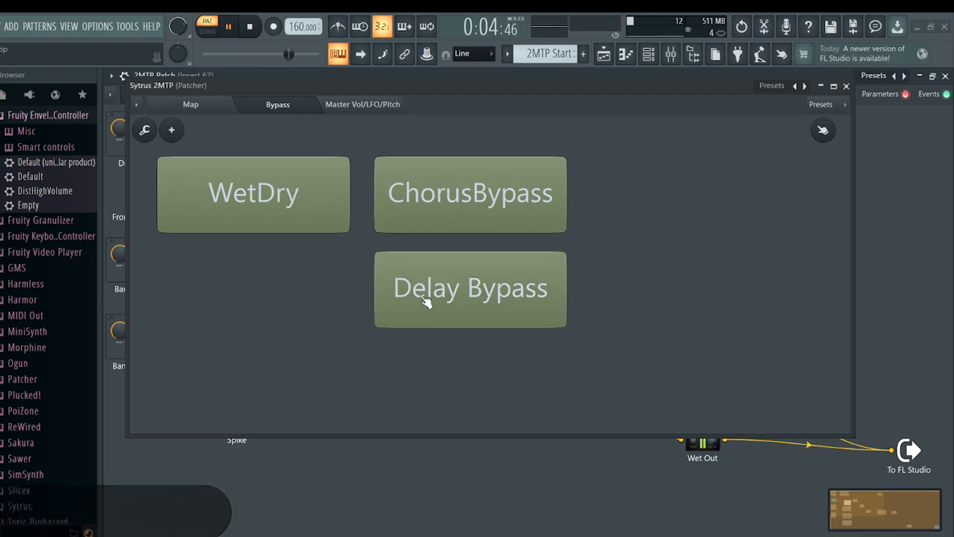
{"action": "left_click", "coordinate": [450, 209]}
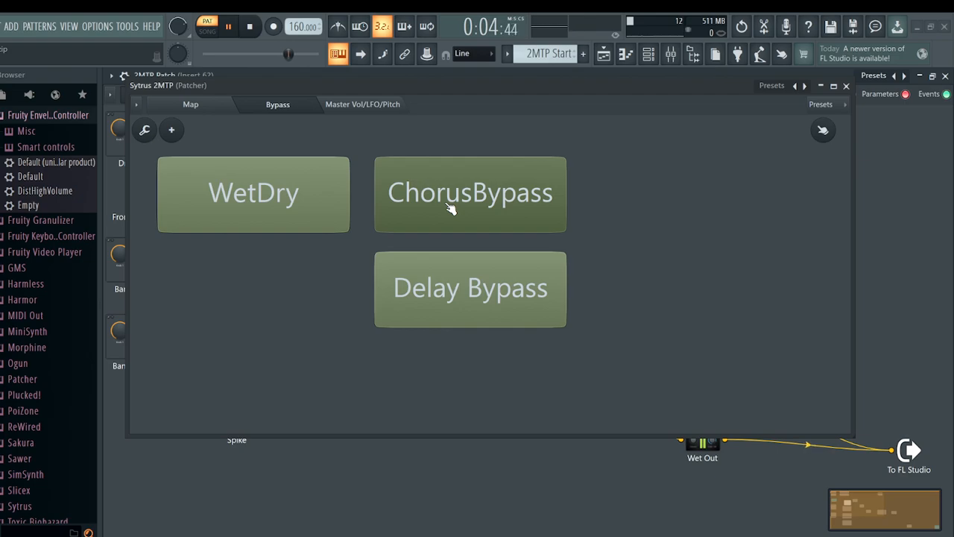
{"action": "left_click", "coordinate": [451, 209]}
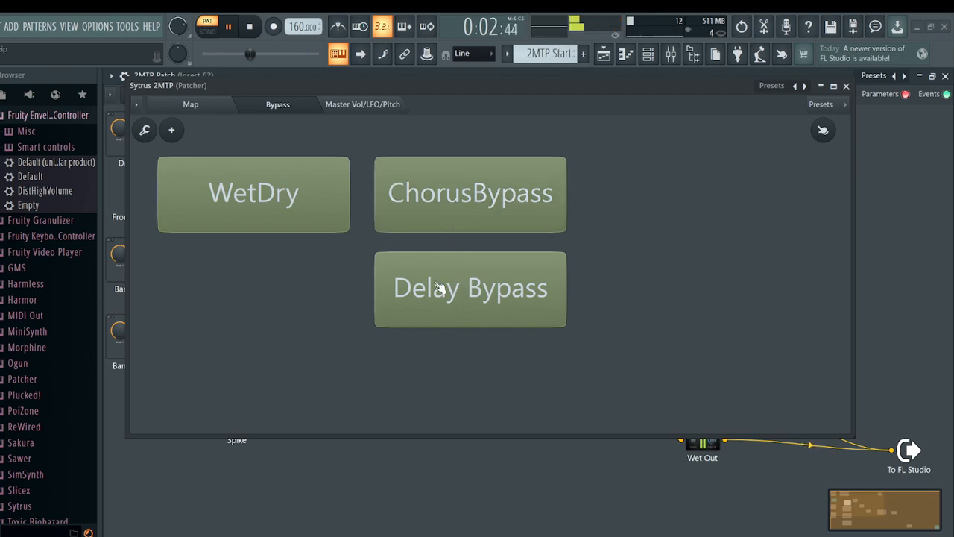
{"action": "left_click", "coordinate": [440, 289]}
{"action": "left_click", "coordinate": [437, 207]}
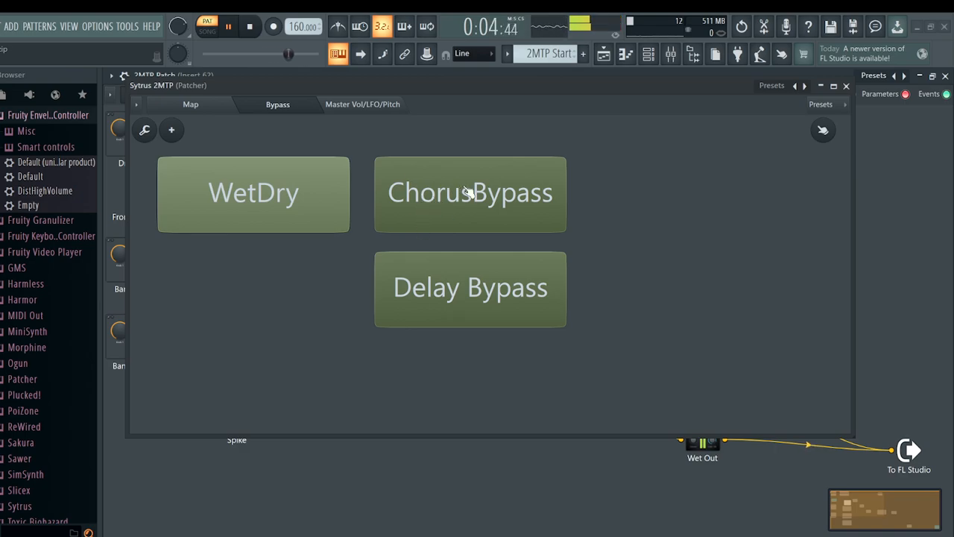
Inspect the links into Delay IN on the map and the Bypass control surface that drives the envelope controllers
{"action": "left_click", "coordinate": [206, 110]}
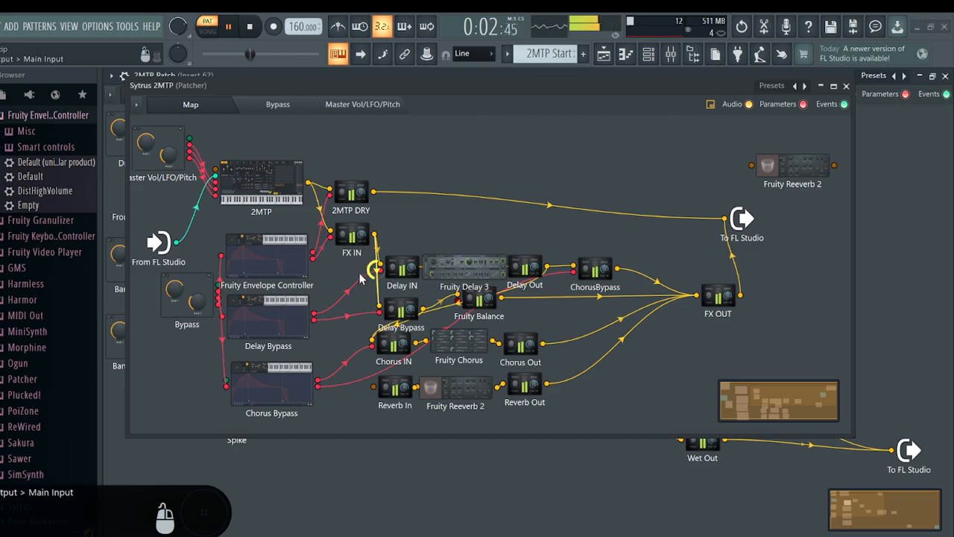
{"action": "left_click_drag", "start_coordinate": [362, 280], "coordinate": [379, 267]}
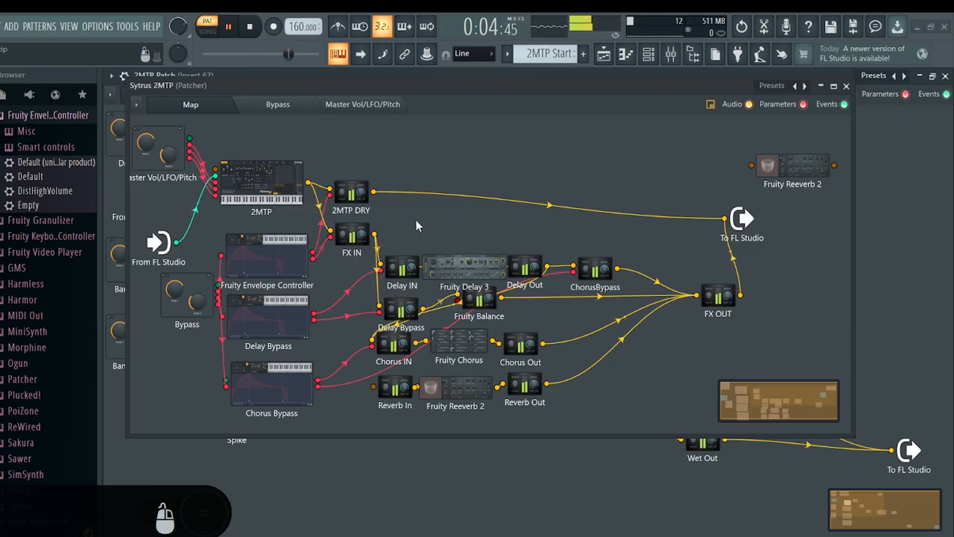
{"action": "double_click", "coordinate": [218, 292]}
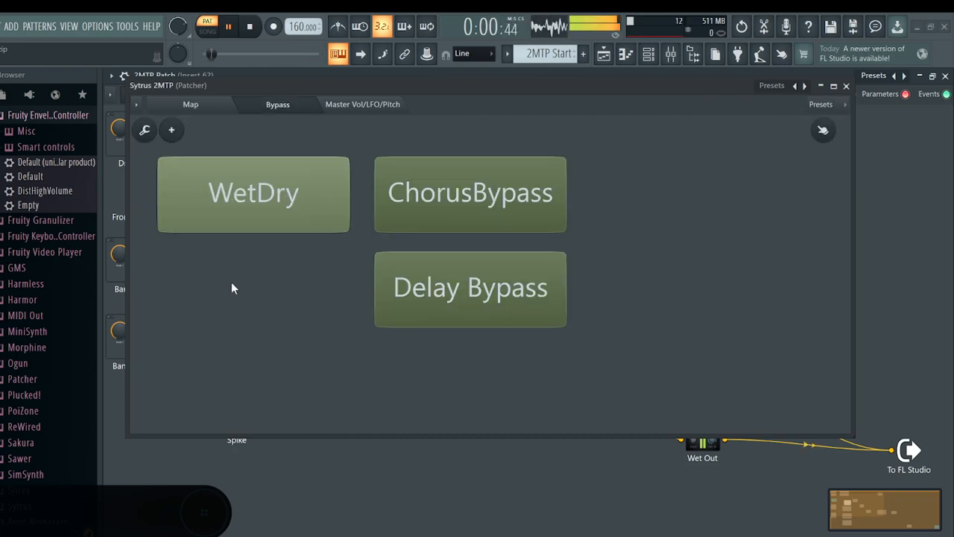
{"action": "left_click", "coordinate": [228, 107]}
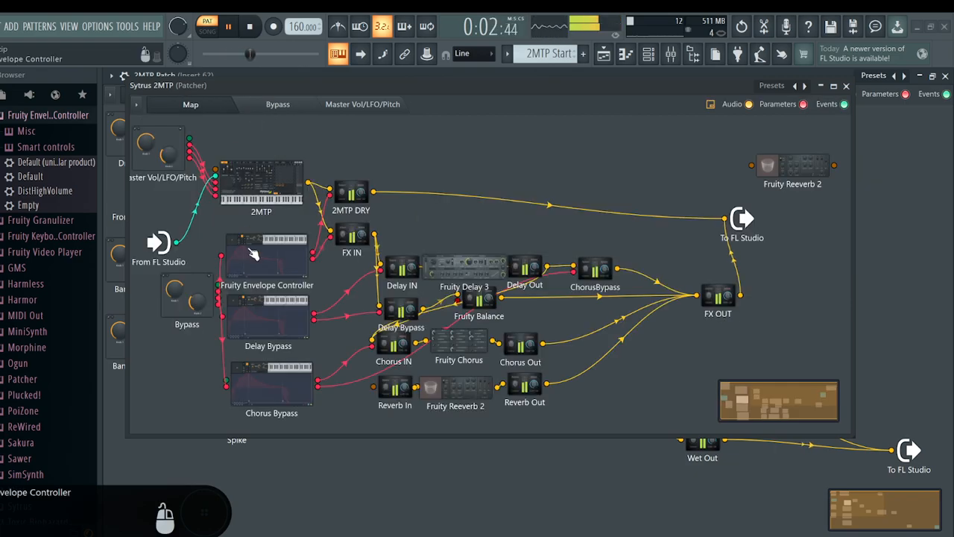
Compare the Modulation X mapping curves of articulators 1 and 2 in Fruity Envelope Controller, and close it
{"action": "double_click", "coordinate": [267, 269]}
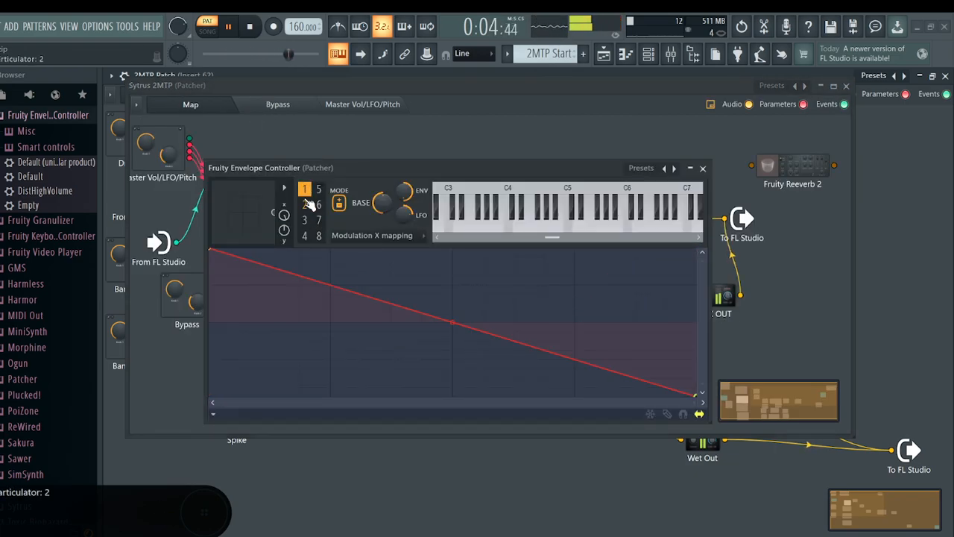
{"action": "left_click", "coordinate": [307, 206]}
{"action": "left_click", "coordinate": [306, 191]}
{"action": "left_click", "coordinate": [307, 205]}
{"action": "left_click", "coordinate": [306, 190]}
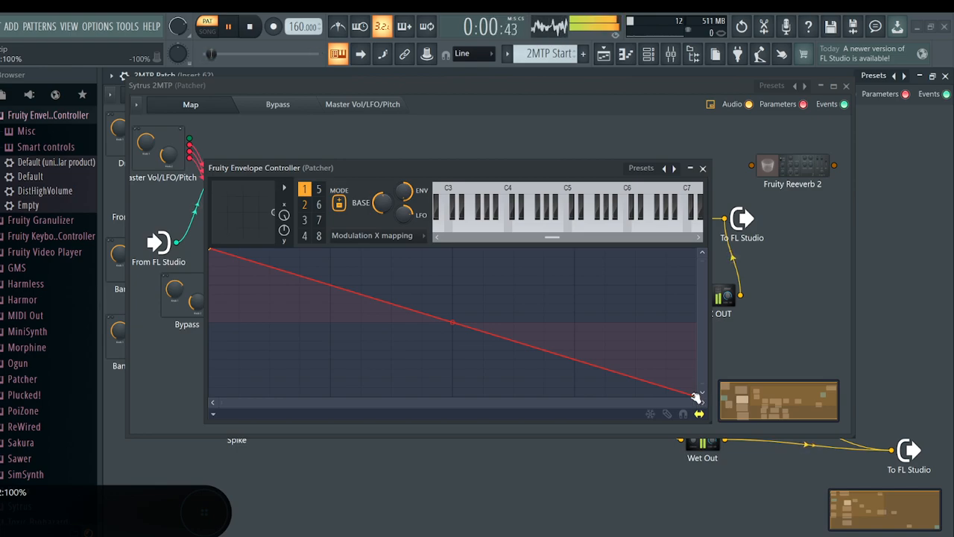
{"action": "left_click", "coordinate": [310, 207]}
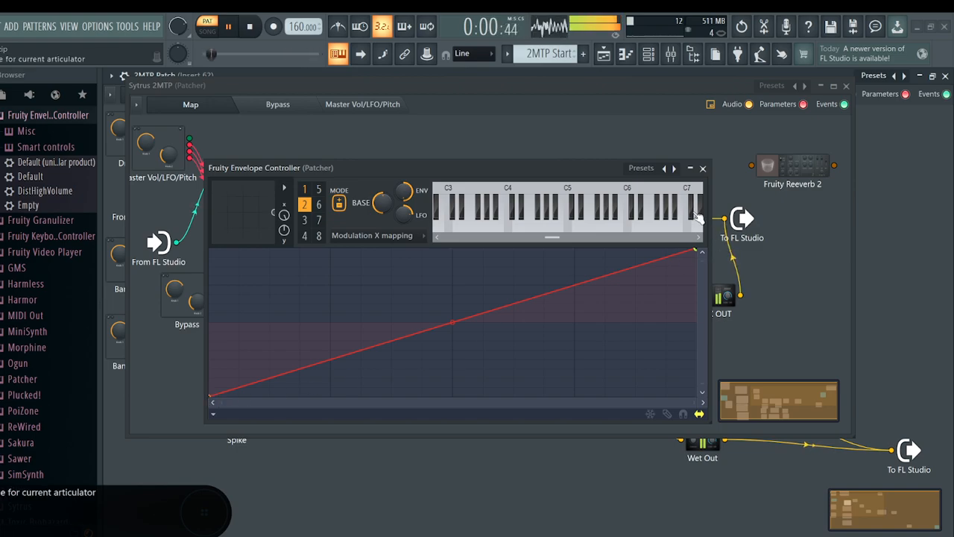
{"action": "left_click", "coordinate": [702, 168]}
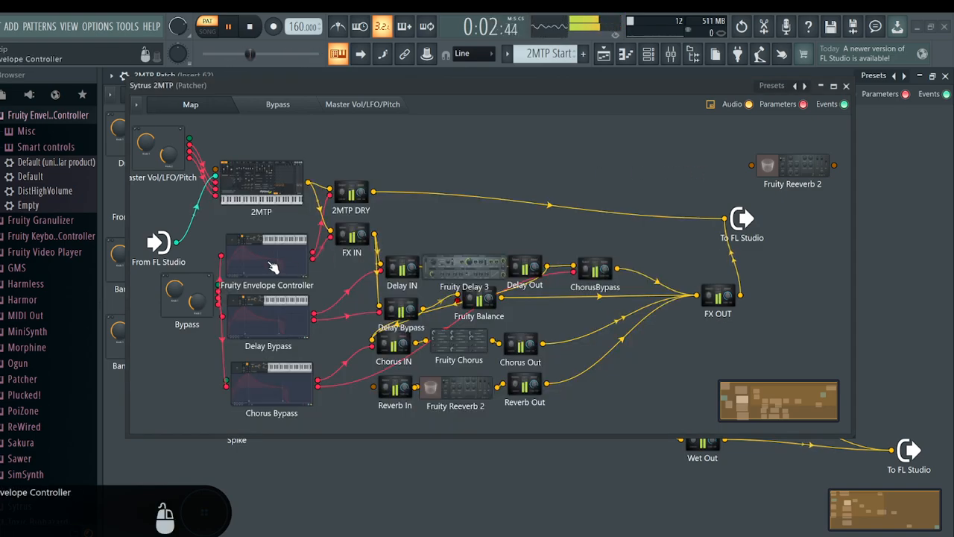
Move Fruity Envelope Controller up directly beneath 2MTP and check the volume setting of FX IN
{"action": "left_click_drag", "start_coordinate": [298, 267], "coordinate": [288, 254]}
{"action": "double_click", "coordinate": [357, 245]}
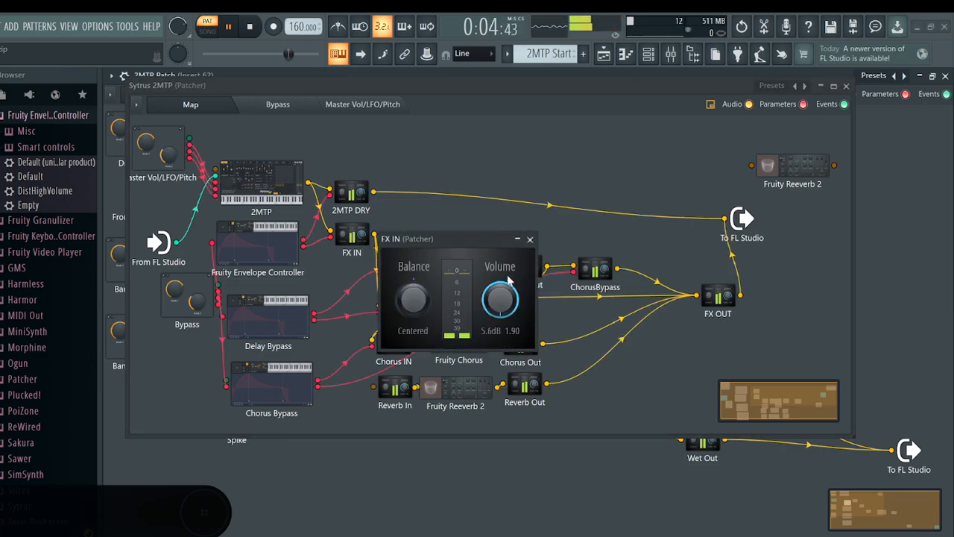
{"action": "left_click", "coordinate": [530, 238]}
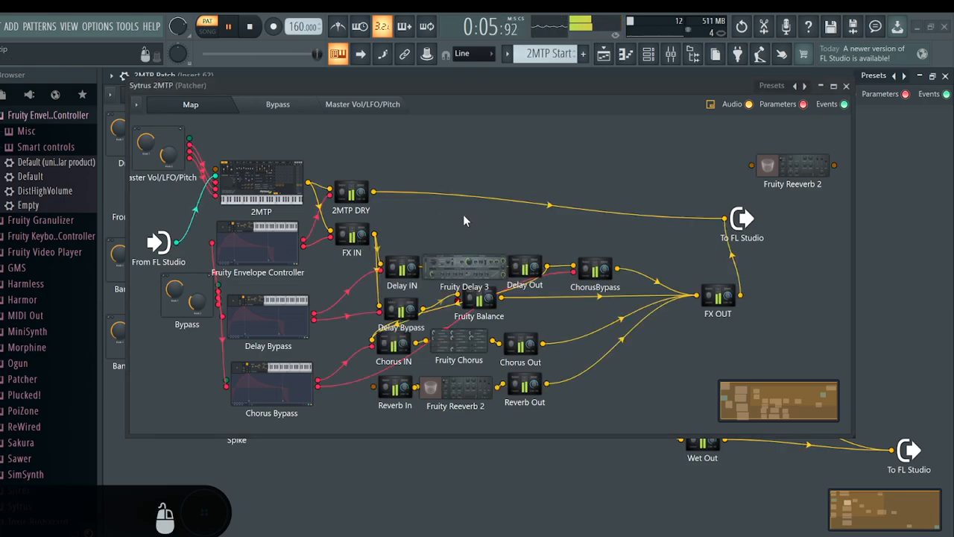
Move 2MTP DRY further up from FX IN and compare the volume settings of the two modules
{"action": "left_click_drag", "start_coordinate": [352, 193], "coordinate": [353, 167]}
{"action": "double_click", "coordinate": [353, 167]}
{"action": "left_click_drag", "start_coordinate": [456, 238], "coordinate": [477, 130]}
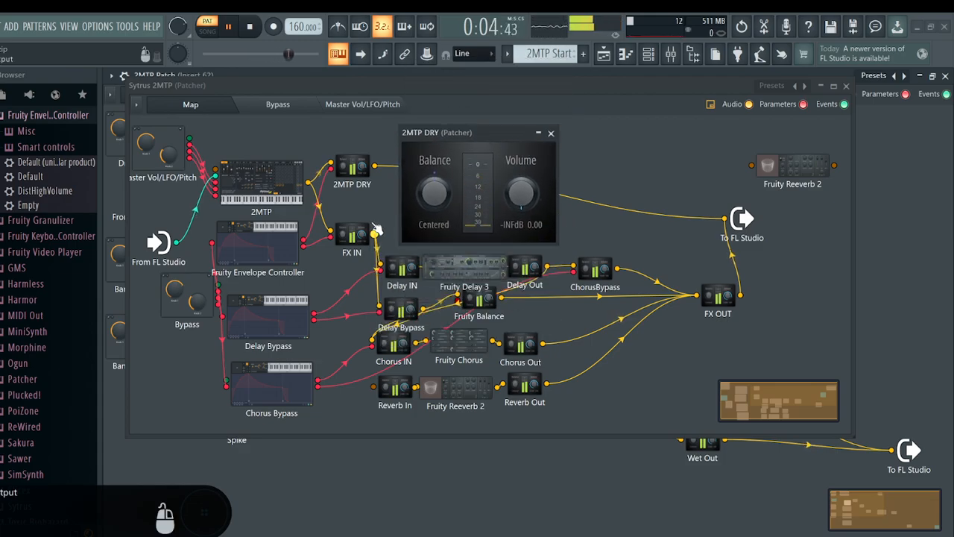
{"action": "left_click", "coordinate": [552, 134]}
{"action": "double_click", "coordinate": [353, 237]}
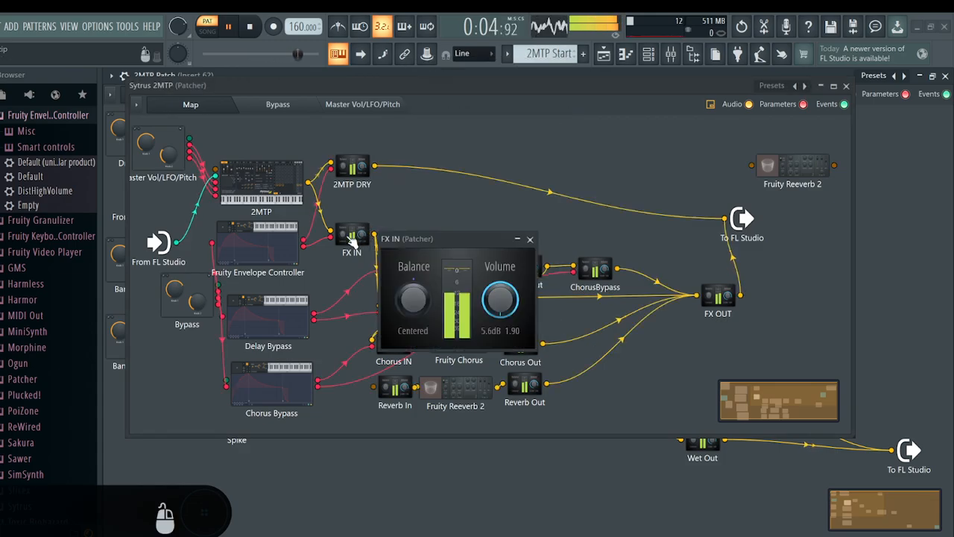
{"action": "left_click", "coordinate": [530, 239]}
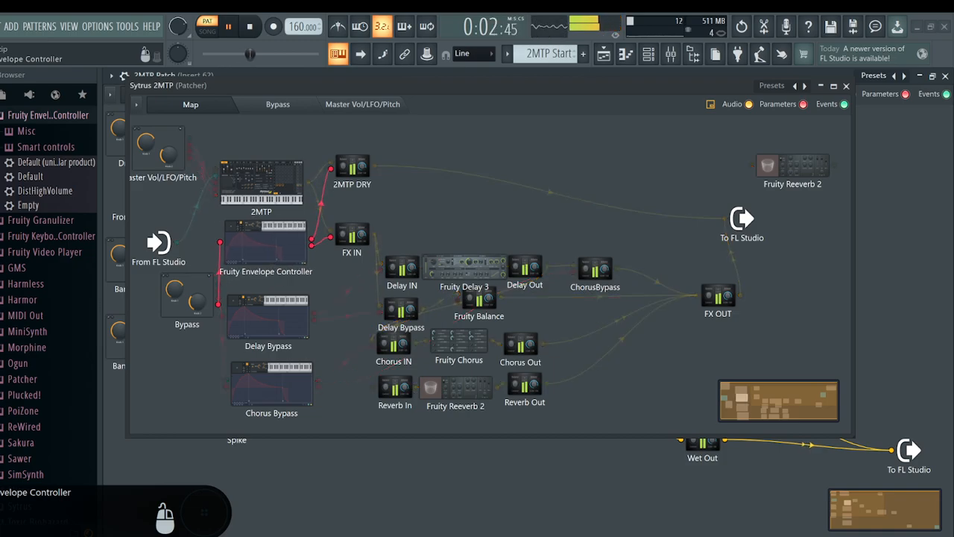
Switch WetDry off in the Bypass controls and check how the 2MTP DRY volume responds
{"action": "double_click", "coordinate": [182, 298]}
{"action": "left_click", "coordinate": [217, 106]}
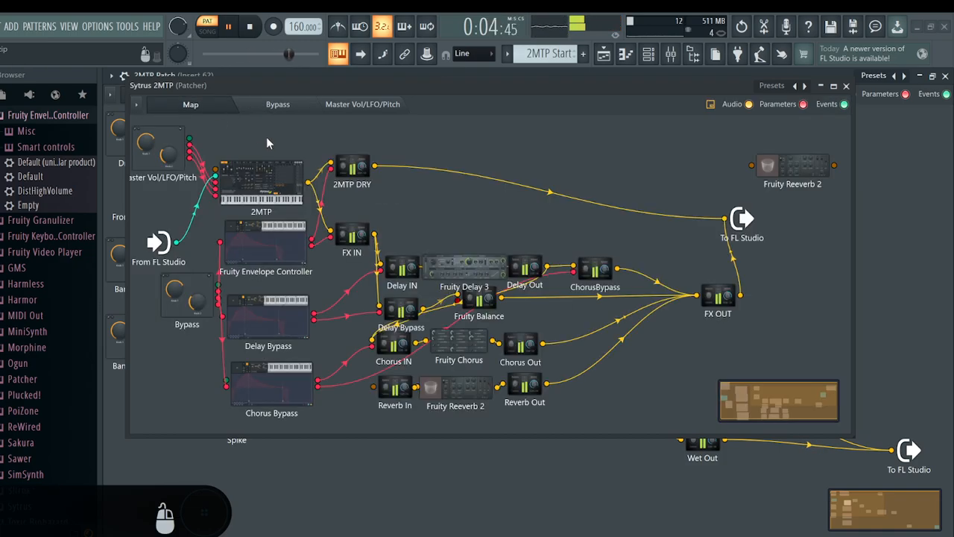
{"action": "double_click", "coordinate": [349, 166]}
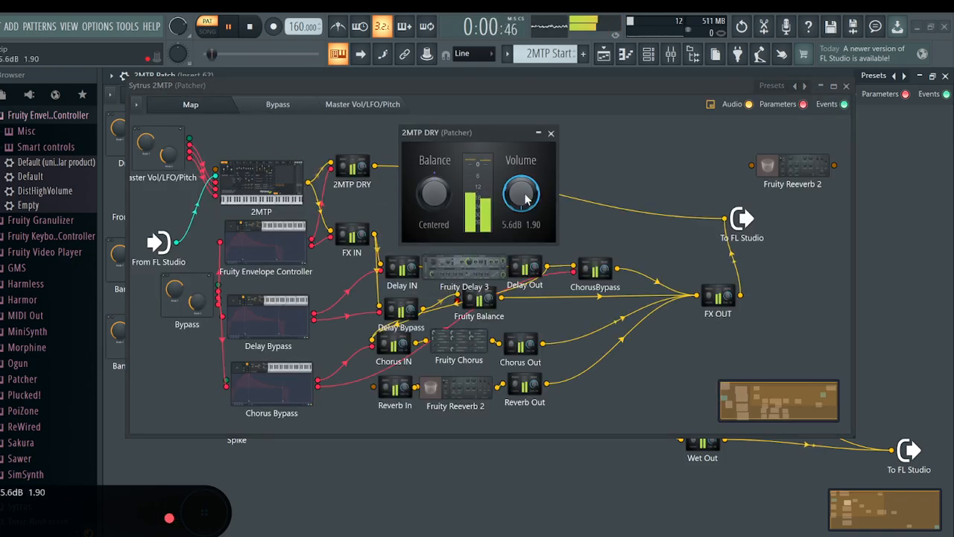
{"action": "left_click", "coordinate": [551, 133]}
Switch WetDry back on and check the volume settings of 2MTP DRY and FX IN
{"action": "double_click", "coordinate": [188, 294]}
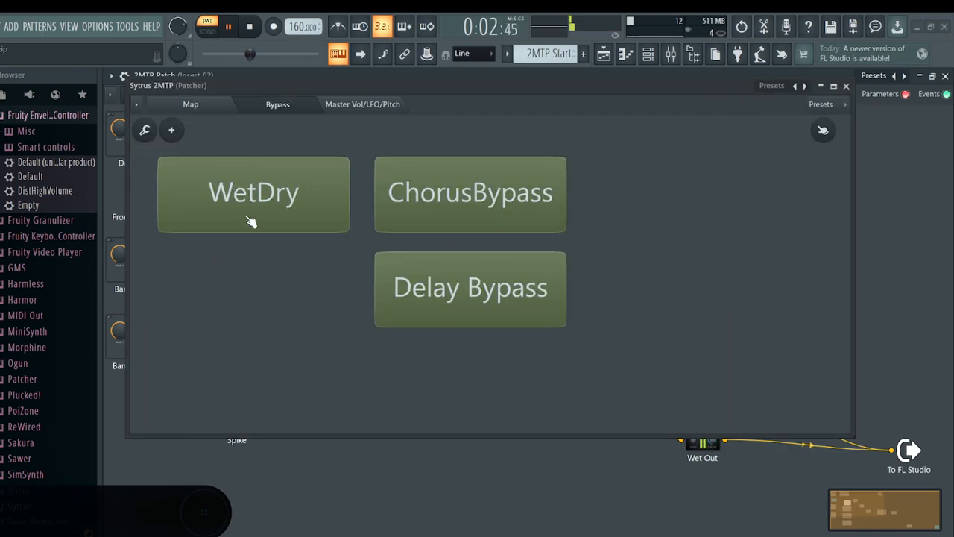
{"action": "left_click", "coordinate": [224, 106]}
{"action": "double_click", "coordinate": [355, 167]}
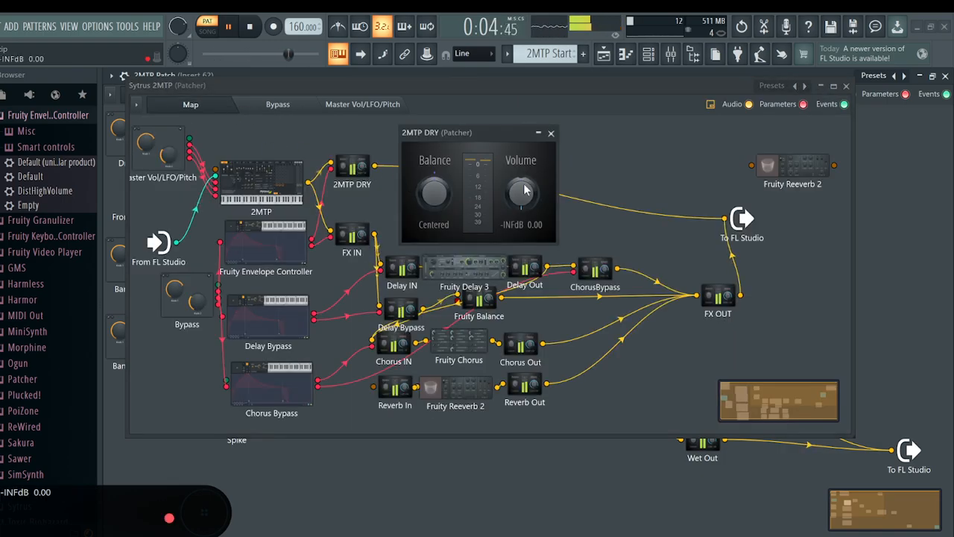
{"action": "left_click", "coordinate": [551, 133]}
{"action": "double_click", "coordinate": [363, 239]}
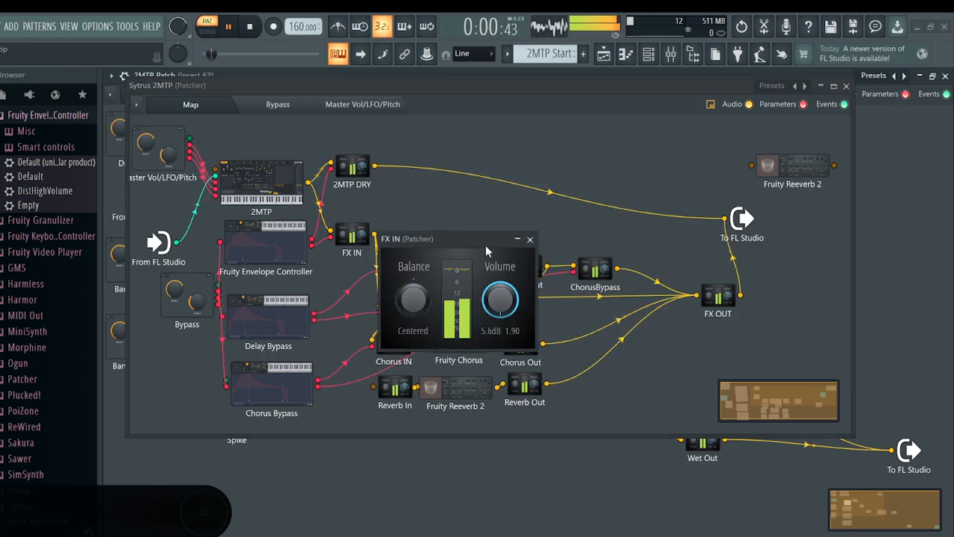
{"action": "left_click", "coordinate": [533, 237]}
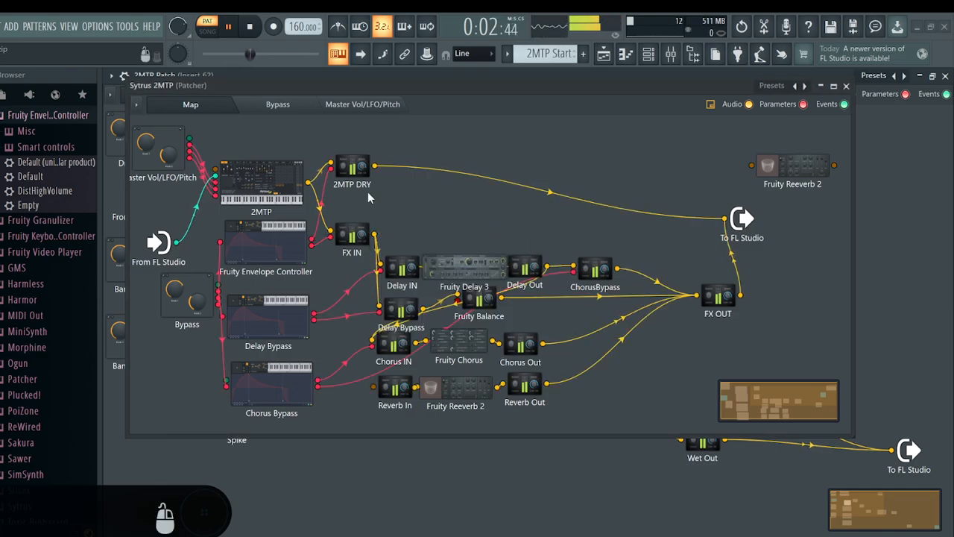